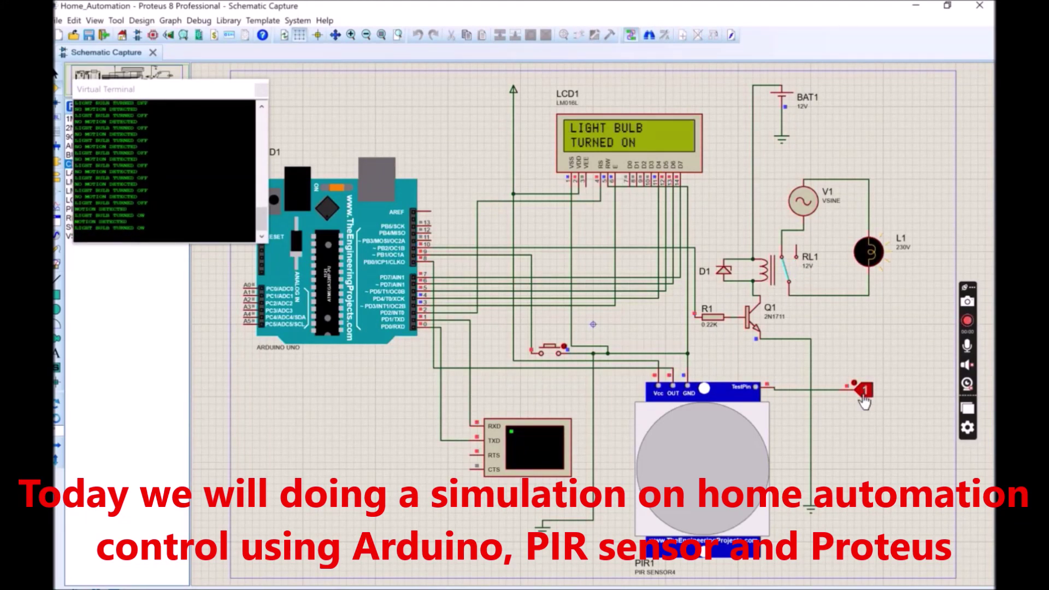
Switch the logic toggle on the PIR sensor's TestPin in the running simulation and examine the lamp, relay and LCD response.
{"action": "left_click", "coordinate": [864, 389]}
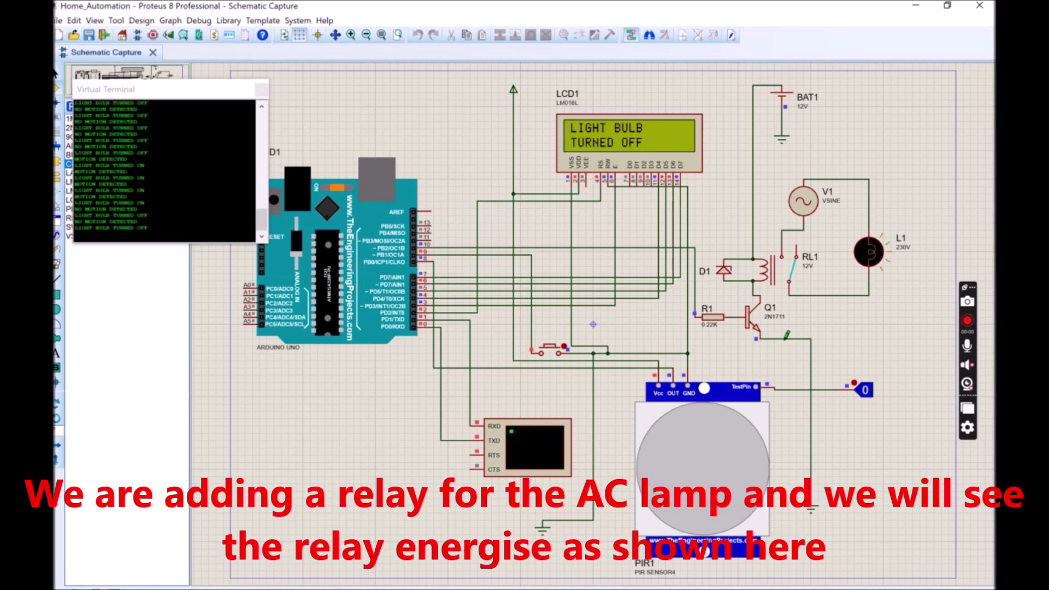
{"action": "left_click", "coordinate": [865, 391]}
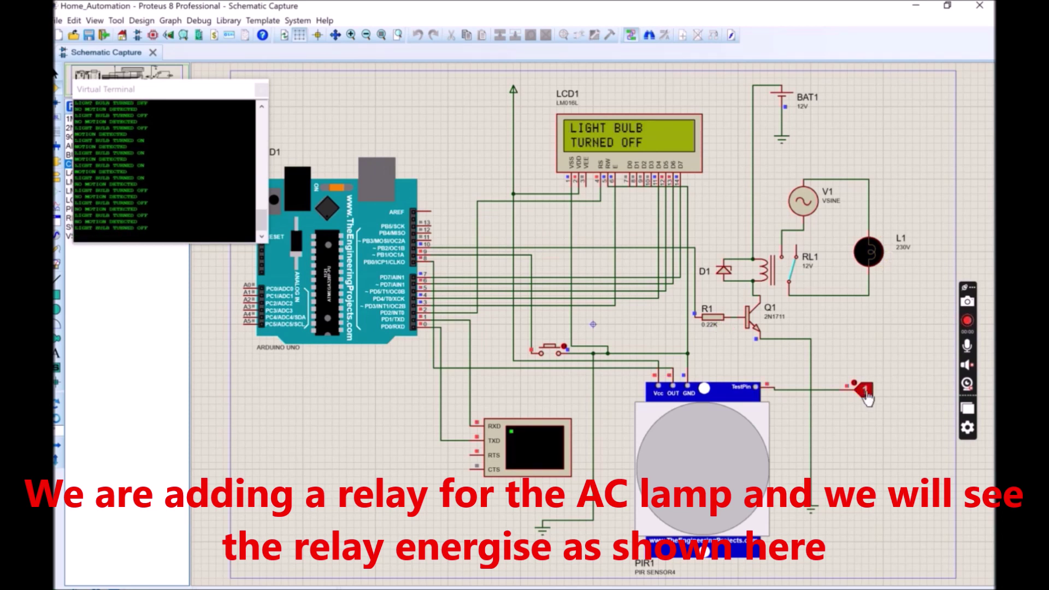
{"action": "scroll", "coordinate": [194, 150], "scroll_direction": "left", "scroll_amount": 3}
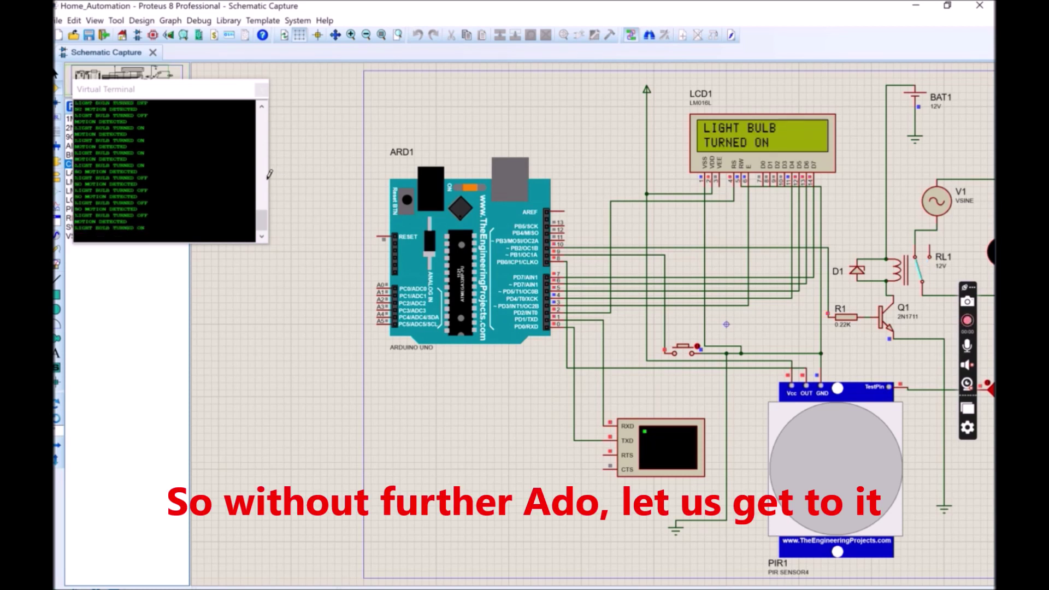
{"action": "scroll", "coordinate": [194, 190], "scroll_direction": "left", "scroll_amount": 2}
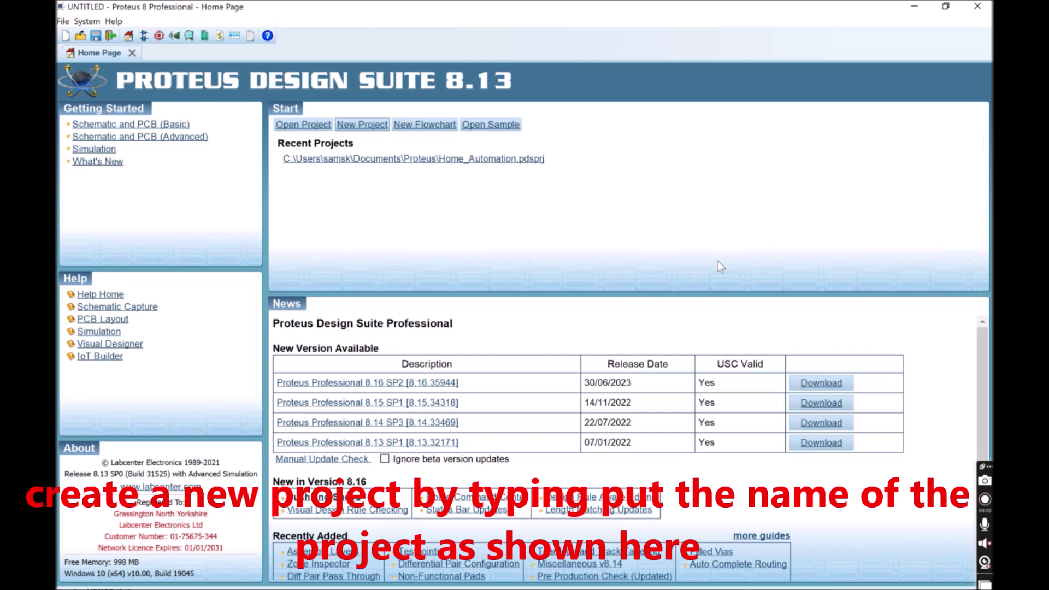
Start a new project and name it Home_Auto_Simulation.
{"action": "left_click", "coordinate": [362, 125]}
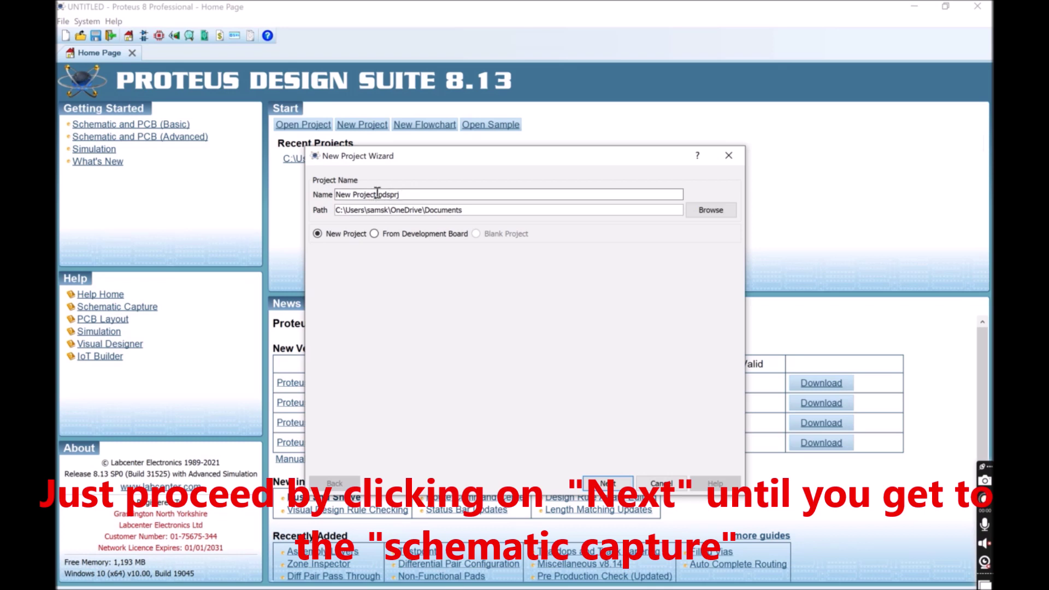
{"action": "left_click_drag", "start_coordinate": [377, 193], "coordinate": [329, 196]}
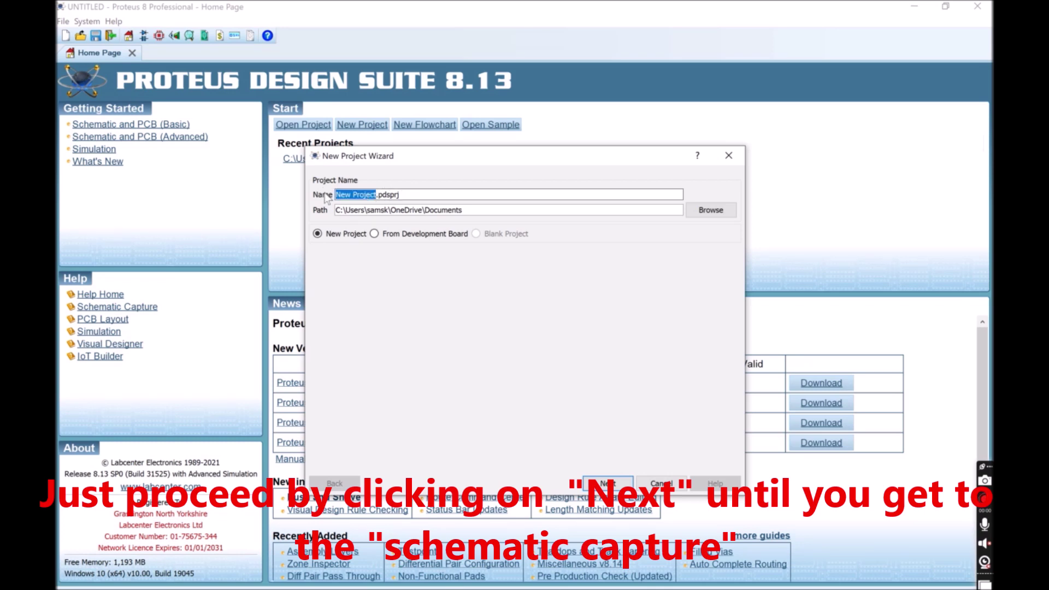
{"action": "type", "text": "Home_ Auto"}
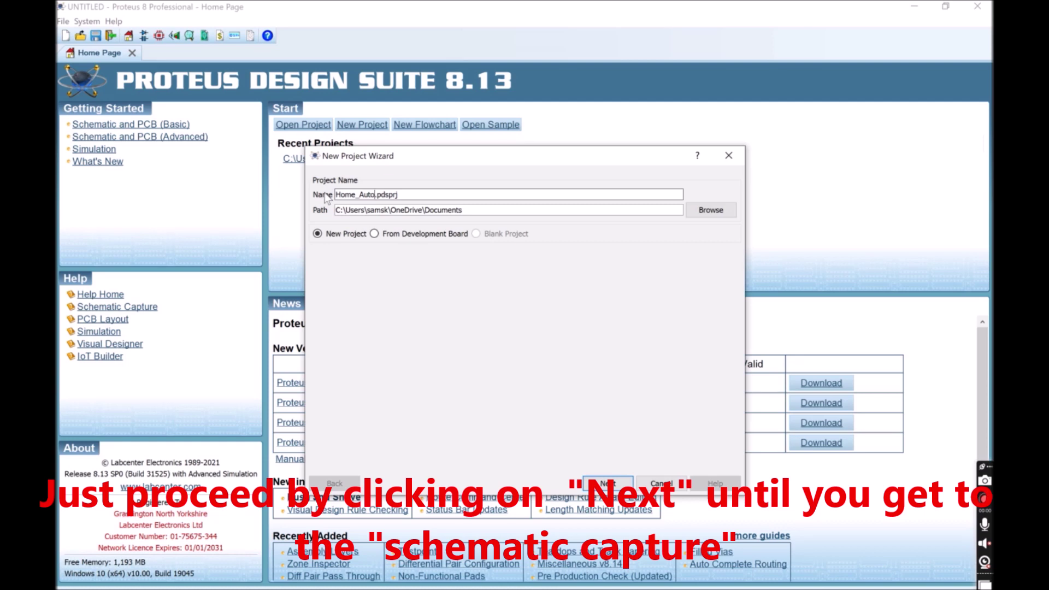
{"action": "type", "text": "_Simulation"}
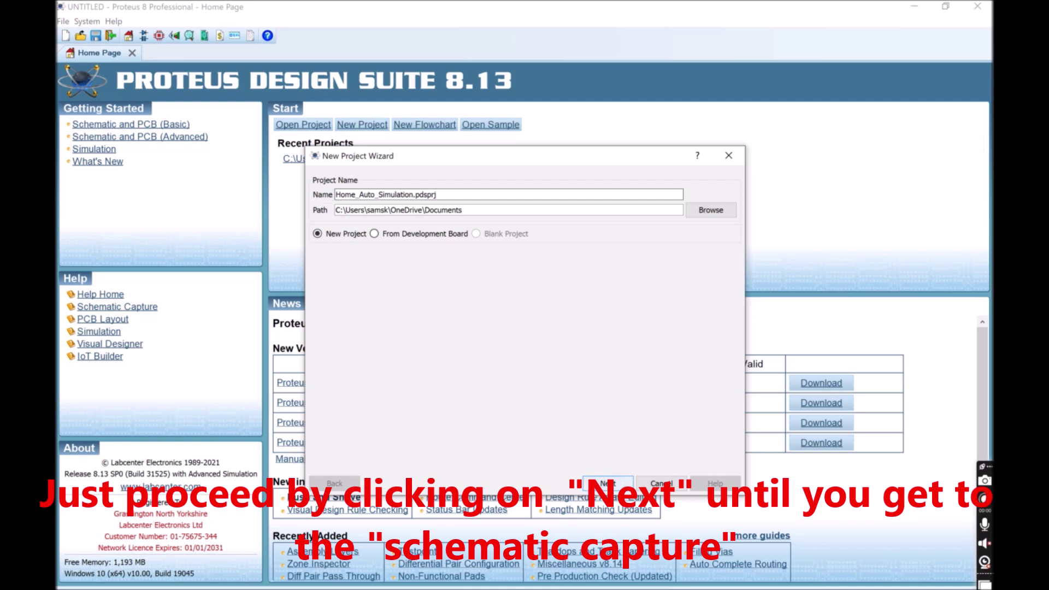
Finish creating the project with a schematic from the default template and no firmware project.
{"action": "left_click", "coordinate": [607, 484]}
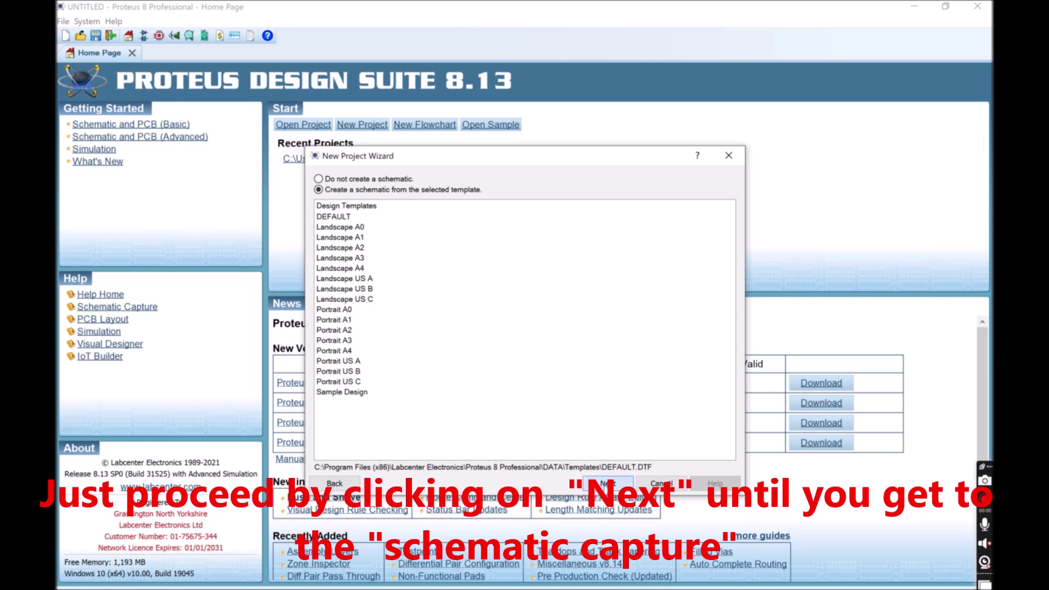
{"action": "left_click", "coordinate": [609, 485]}
{"action": "left_click", "coordinate": [608, 484]}
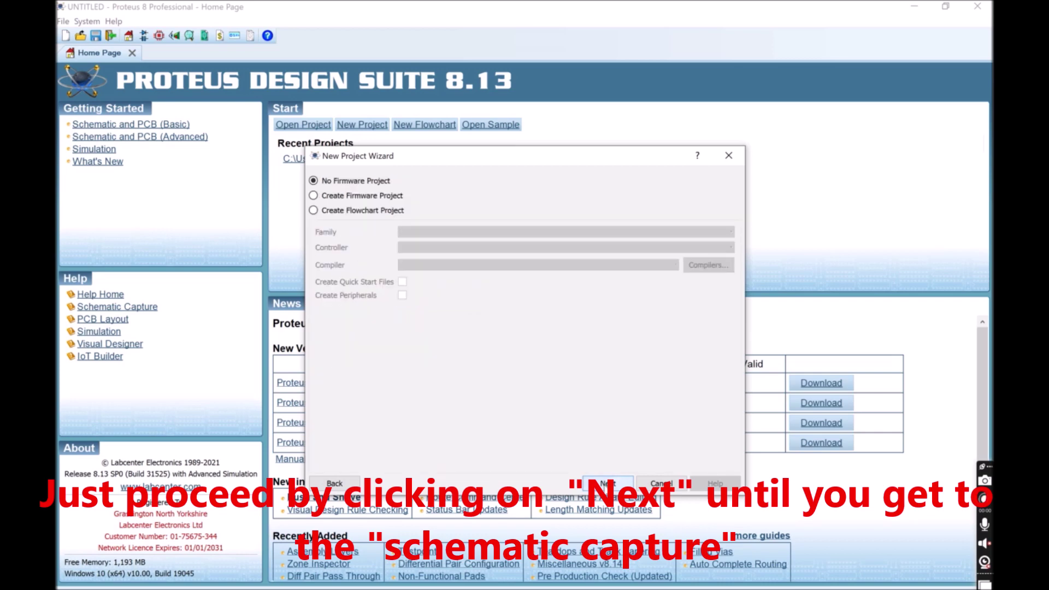
{"action": "left_click", "coordinate": [608, 484]}
{"action": "left_click", "coordinate": [607, 485]}
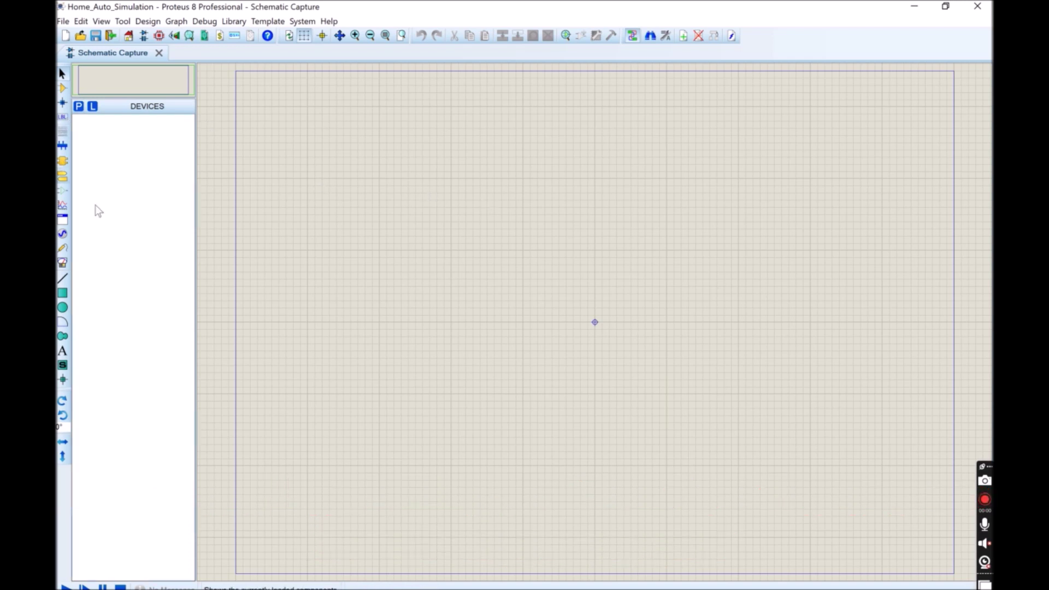
Find the ARDUINO UNO device in the library with the keywords "arduino uno" and place the board on the sheet.
{"action": "left_click", "coordinate": [63, 89]}
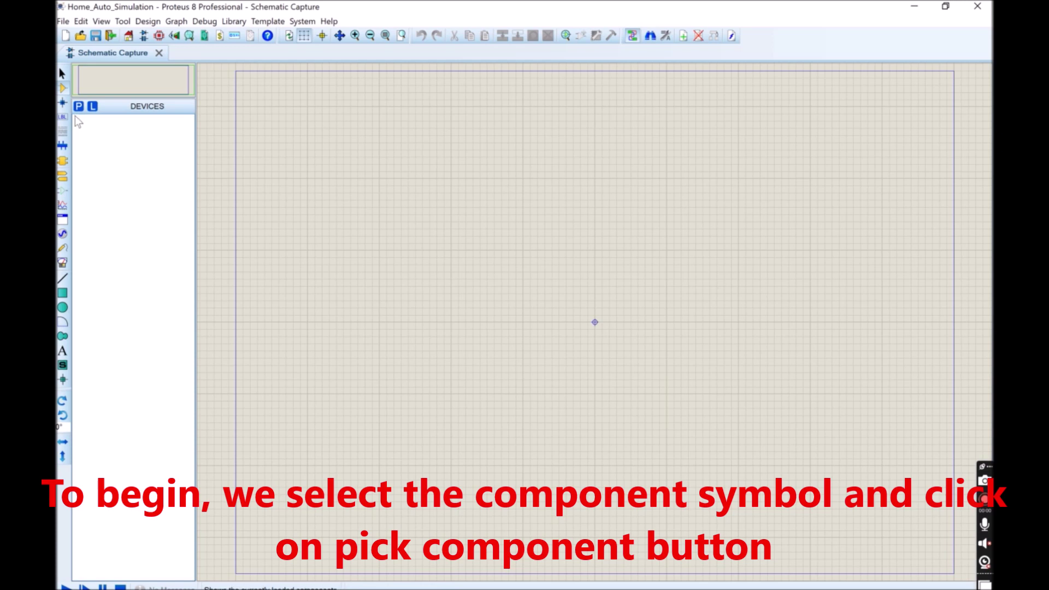
{"action": "left_click", "coordinate": [80, 107]}
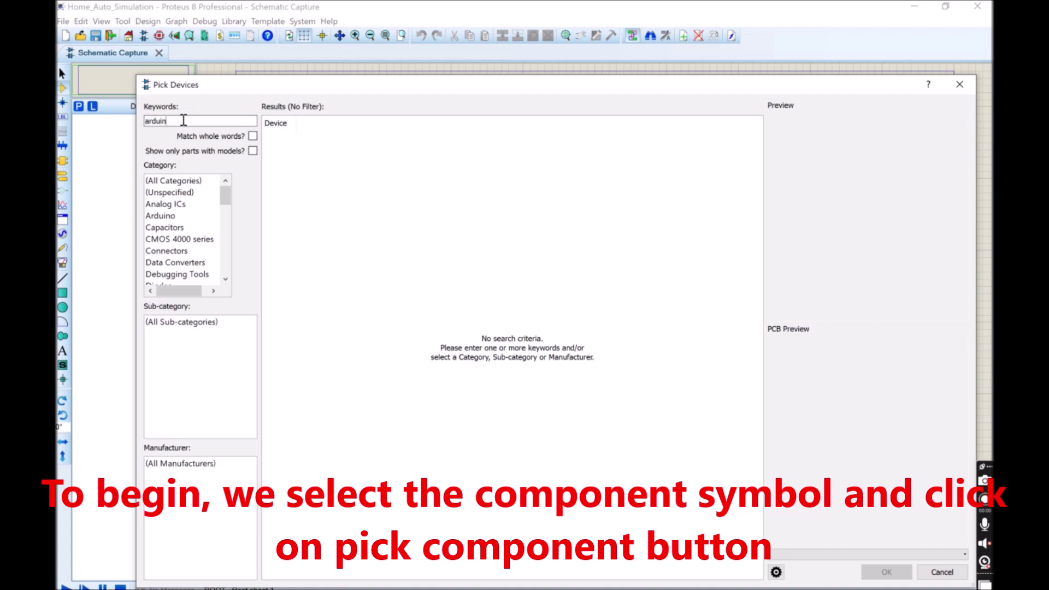
{"action": "type", "text": "arduino uno"}
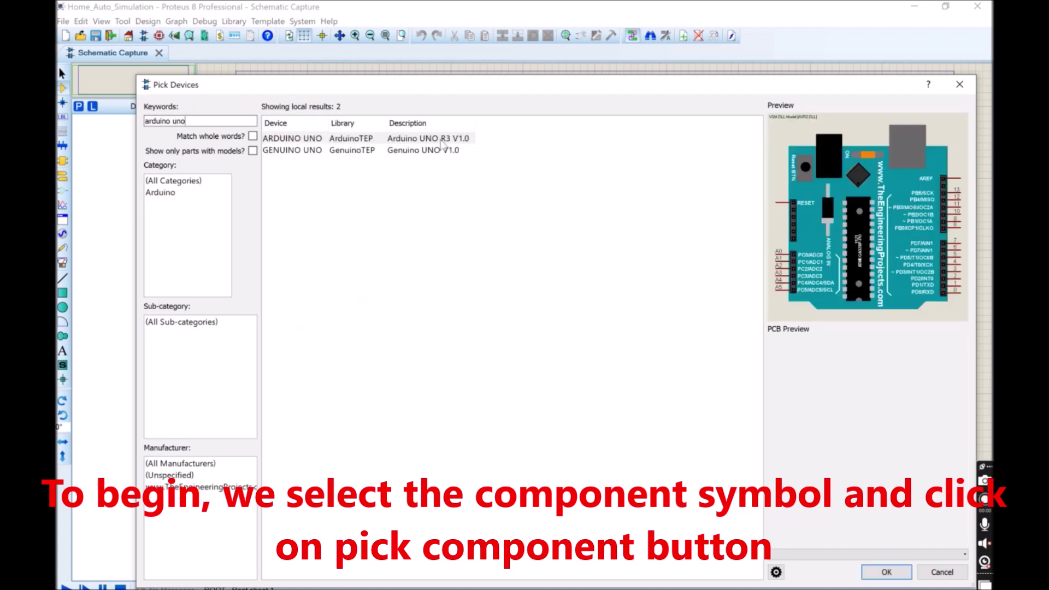
{"action": "left_click", "coordinate": [431, 143]}
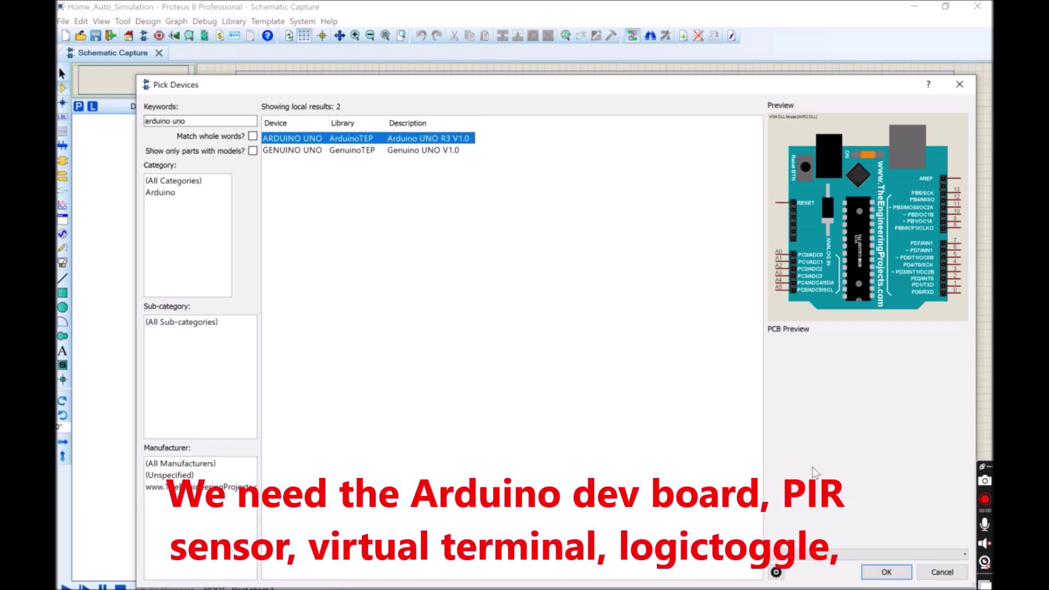
{"action": "left_click", "coordinate": [887, 572]}
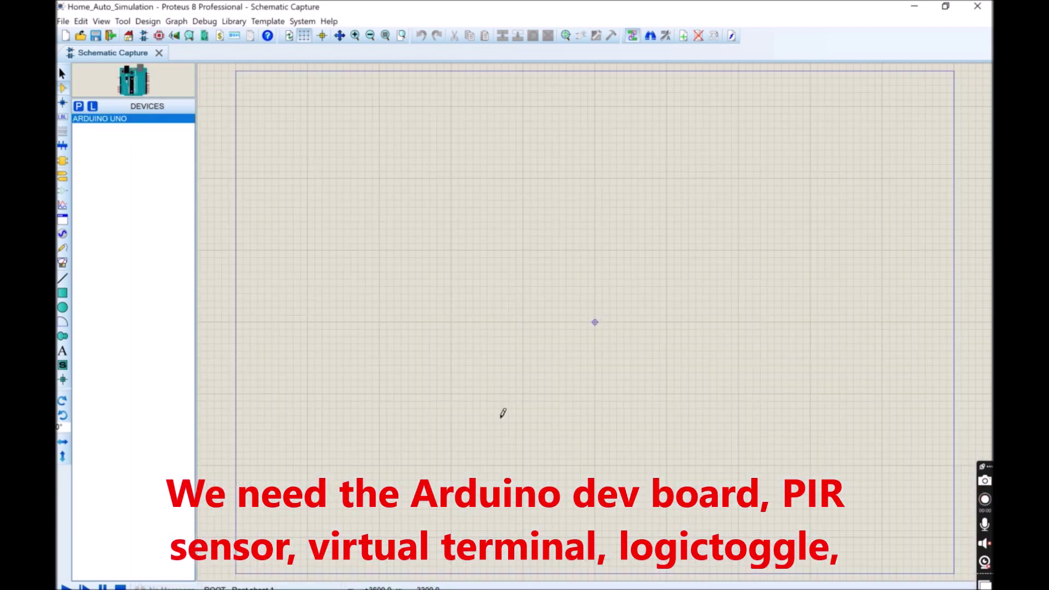
{"action": "left_click", "coordinate": [354, 170]}
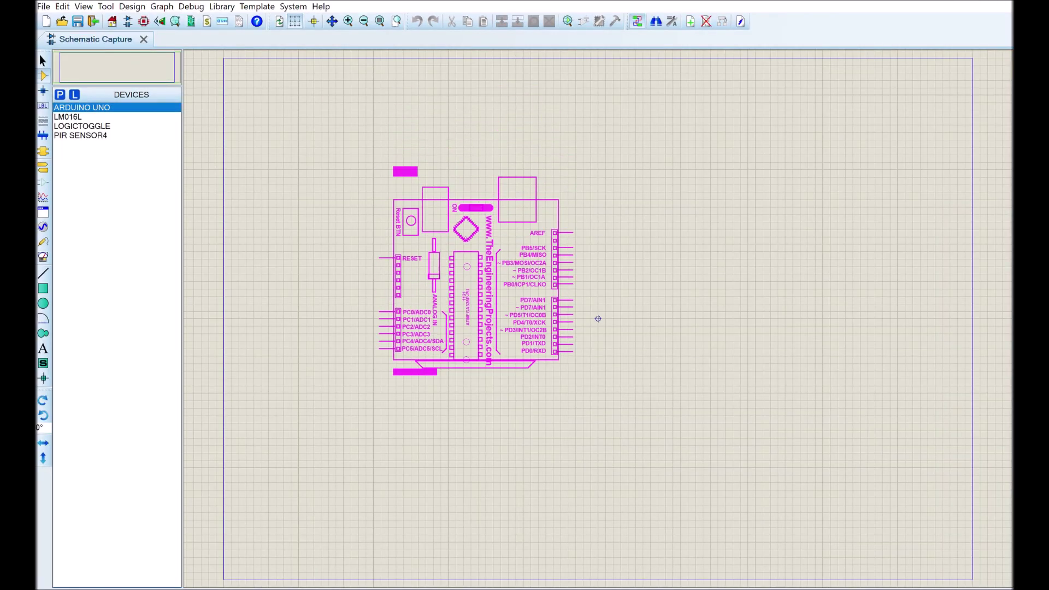
{"action": "left_click", "coordinate": [469, 328]}
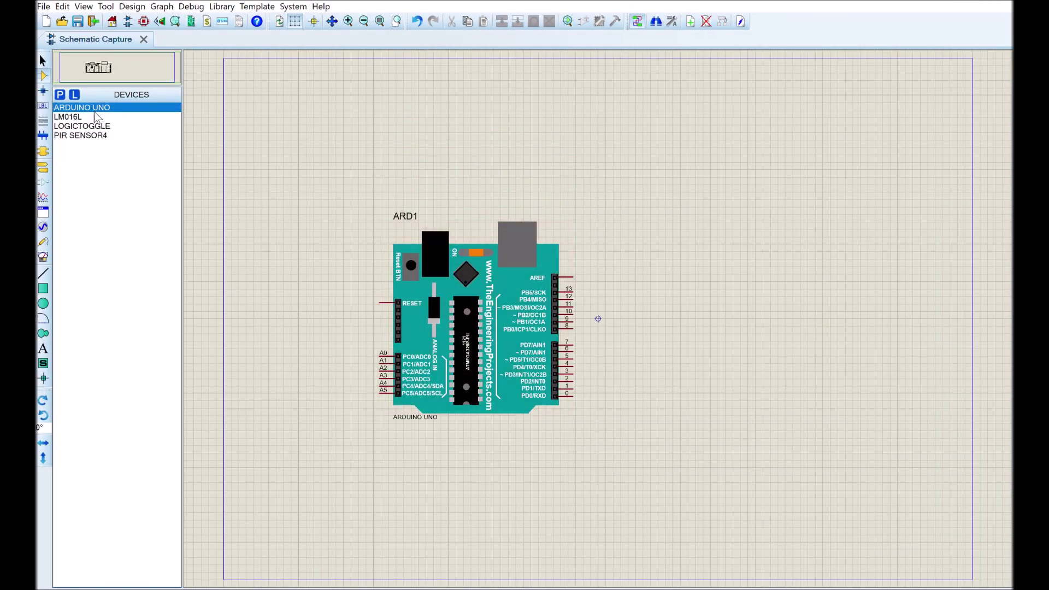
Place the LM016L LCD on the sheet above and to the right of the Arduino board.
{"action": "left_click", "coordinate": [76, 117]}
{"action": "left_click", "coordinate": [725, 152]}
{"action": "left_click", "coordinate": [729, 141]}
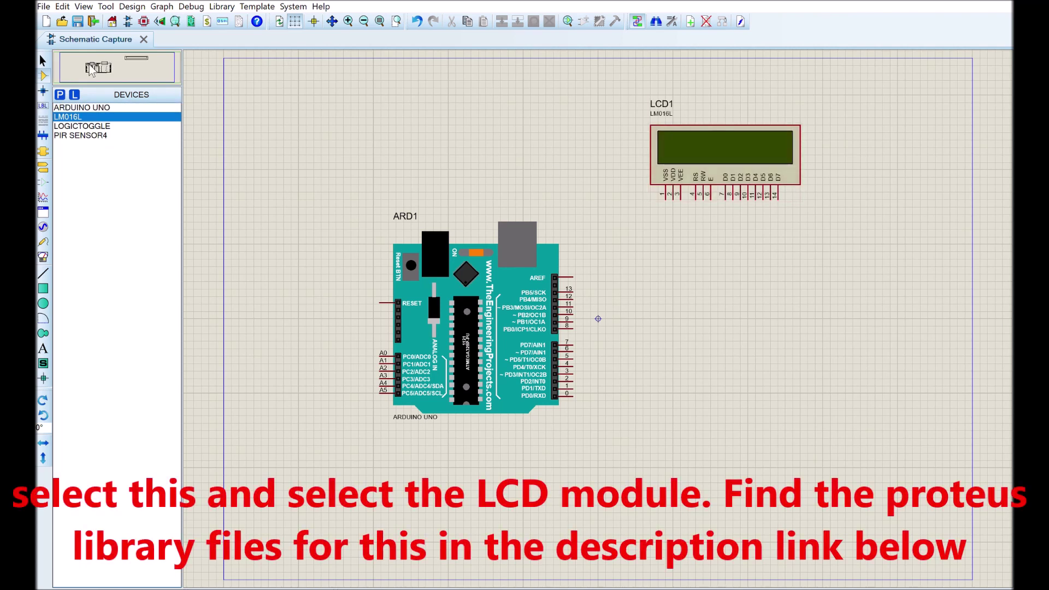
Place a PIR SENSOR4 module on the sheet directly below the LCD.
{"action": "left_click", "coordinate": [81, 135]}
{"action": "left_click", "coordinate": [766, 415]}
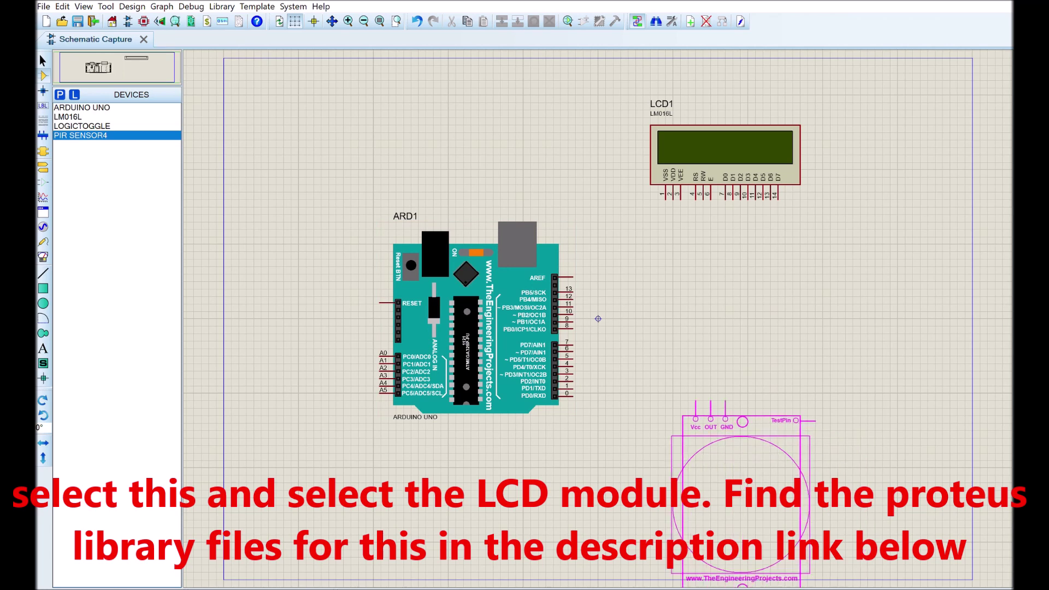
{"action": "left_click", "coordinate": [712, 460]}
Move the Arduino Uno board up and to the left, away from the LCD and PIR sensor.
{"action": "left_click", "coordinate": [487, 304]}
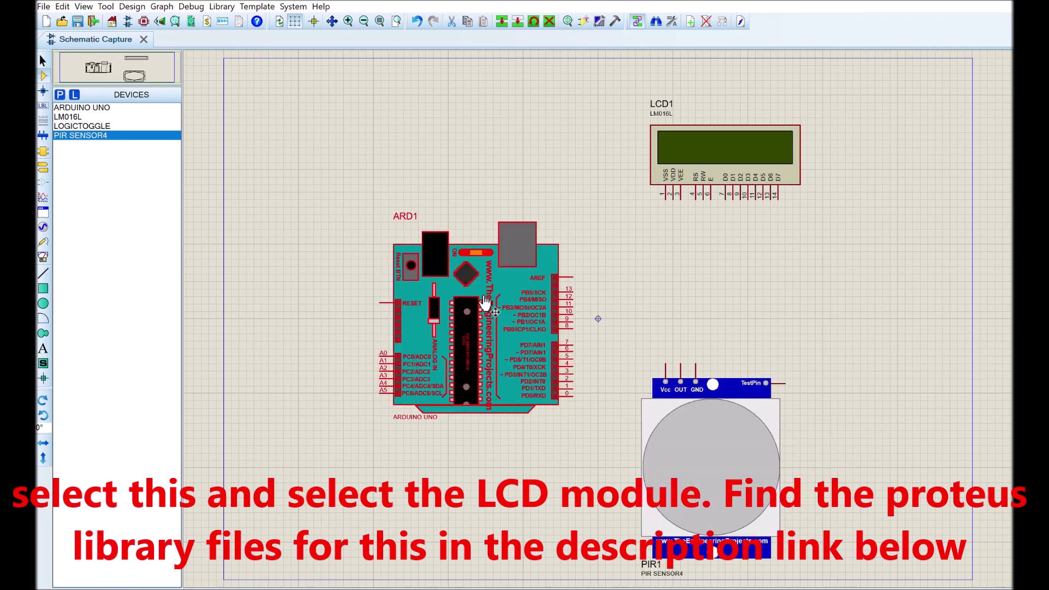
{"action": "left_click_drag", "start_coordinate": [483, 274], "coordinate": [371, 192]}
{"action": "left_click_drag", "start_coordinate": [364, 248], "coordinate": [371, 261]}
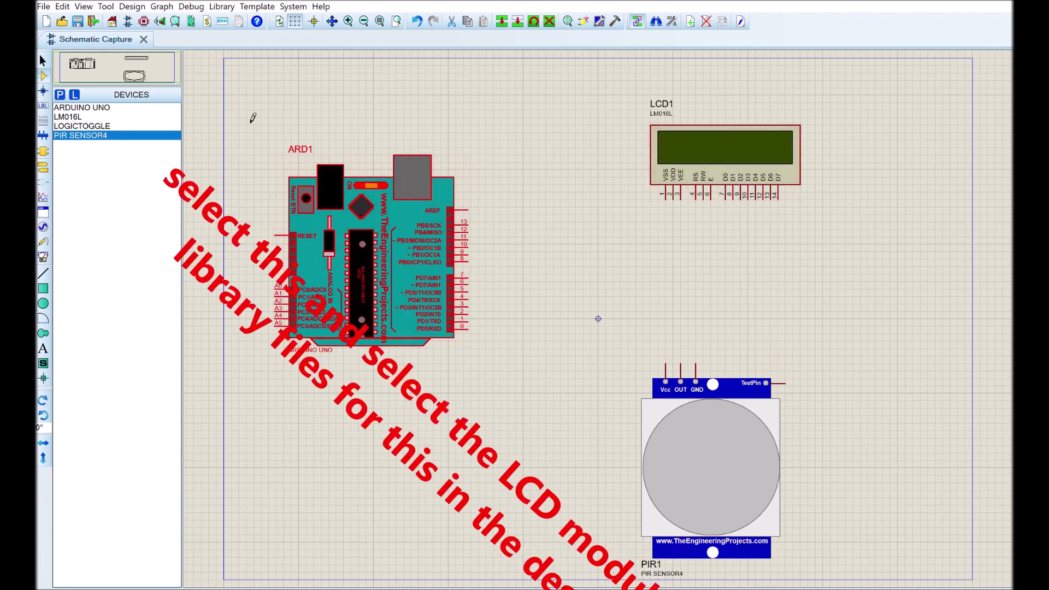
Place a LOGICTOGGLE to the right of the PIR sensor and mirror it horizontally so its pin faces the sensor.
{"action": "left_click", "coordinate": [110, 126]}
{"action": "left_click", "coordinate": [855, 366]}
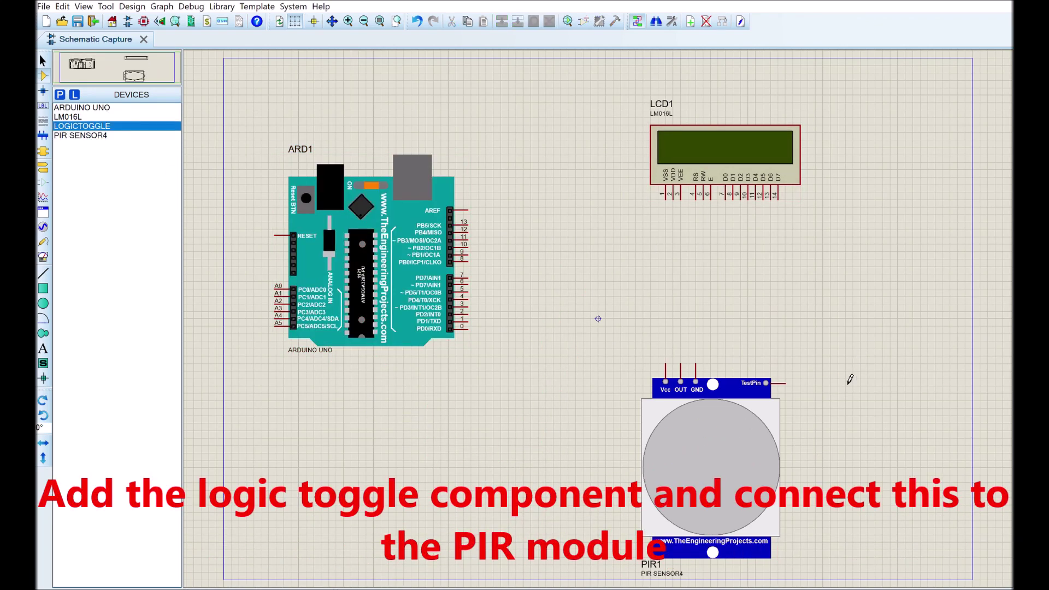
{"action": "left_click", "coordinate": [846, 385]}
{"action": "left_click", "coordinate": [849, 382]}
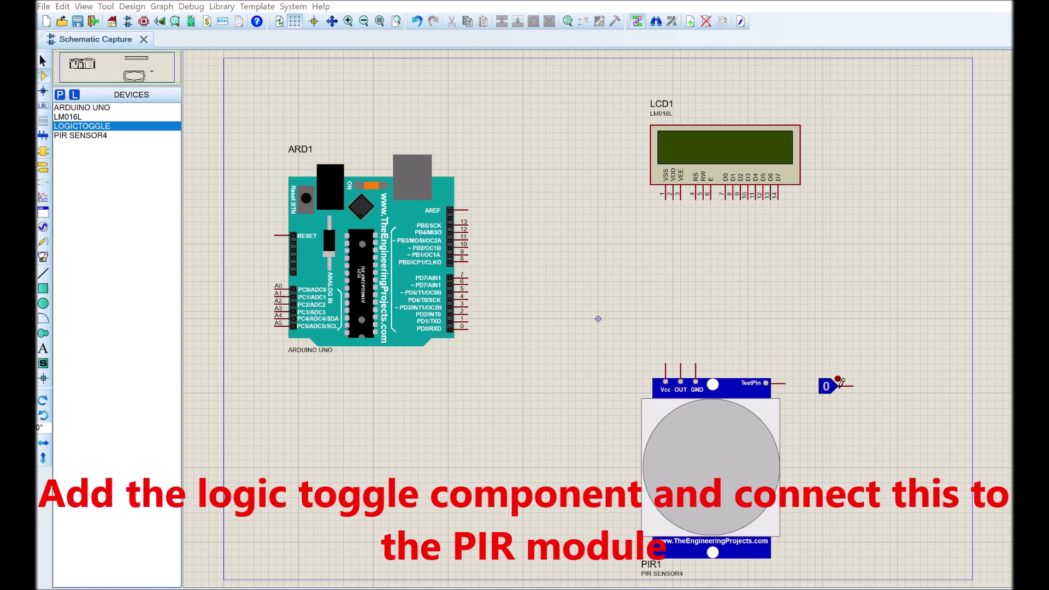
{"action": "left_click", "coordinate": [840, 383]}
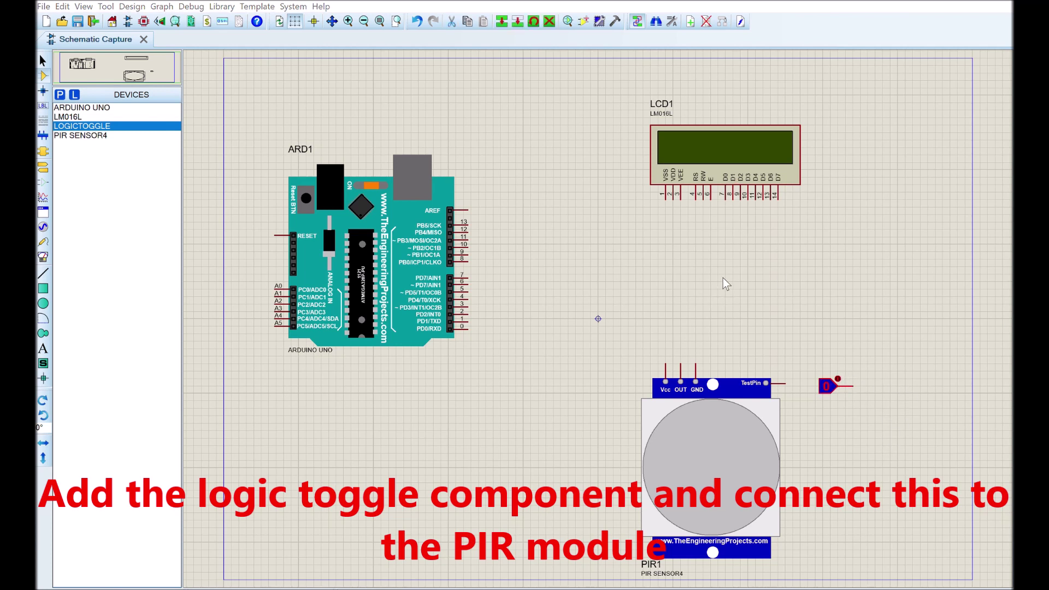
{"action": "key", "text": "ctrl+m"}
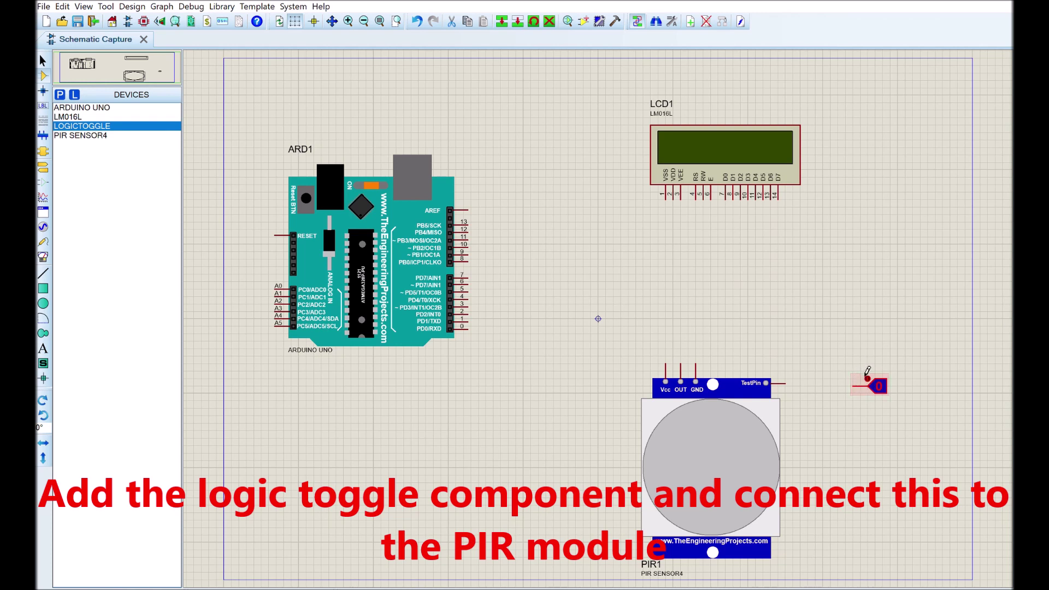
{"action": "left_click", "coordinate": [812, 370]}
Wire the logic toggle's pin to the PIR sensor's TestPin.
{"action": "left_click", "coordinate": [853, 385]}
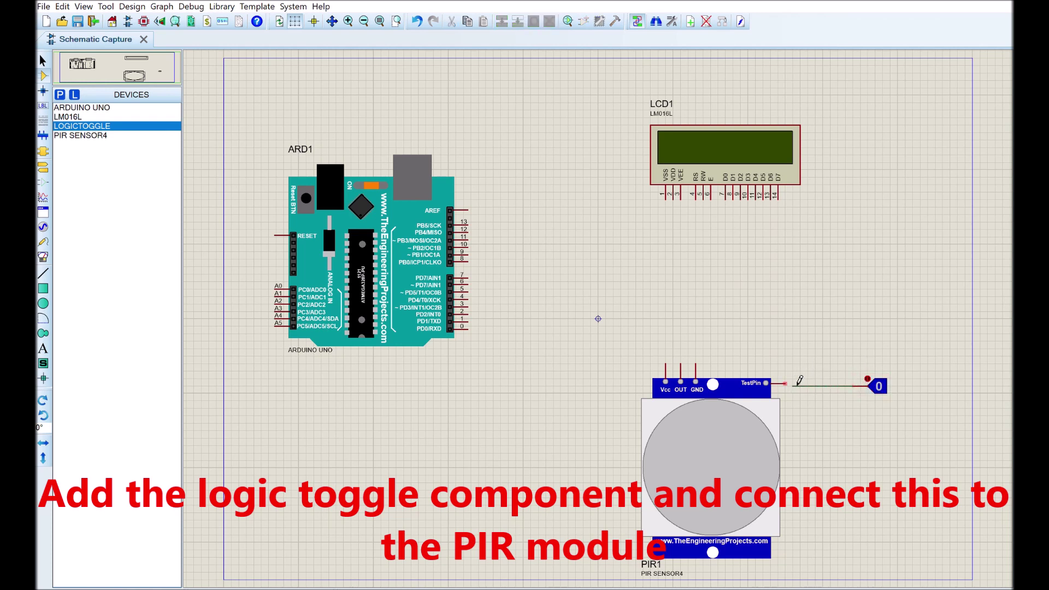
{"action": "left_click", "coordinate": [795, 385]}
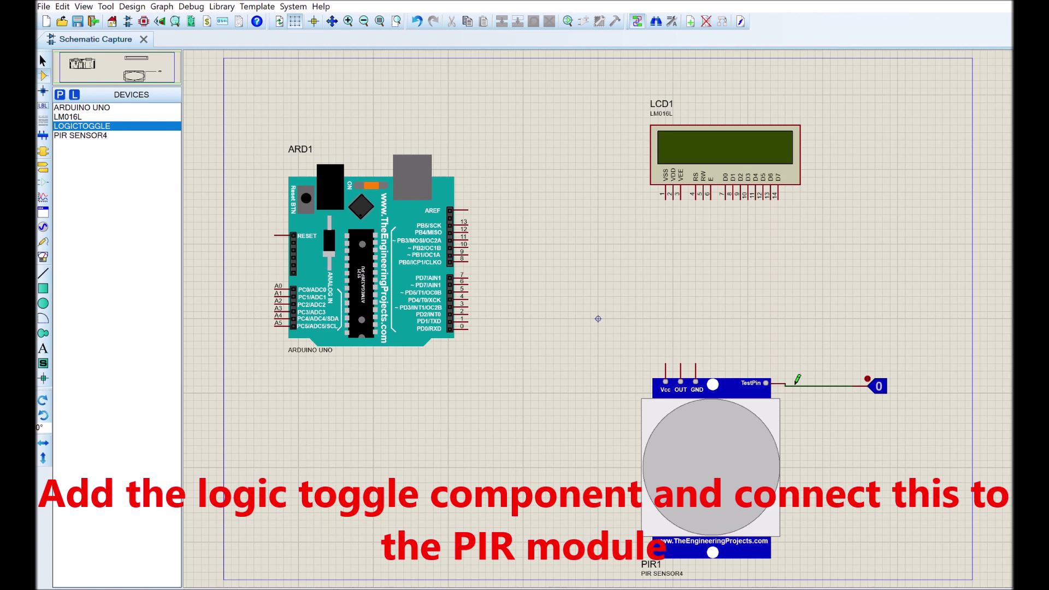
{"action": "left_click", "coordinate": [892, 378]}
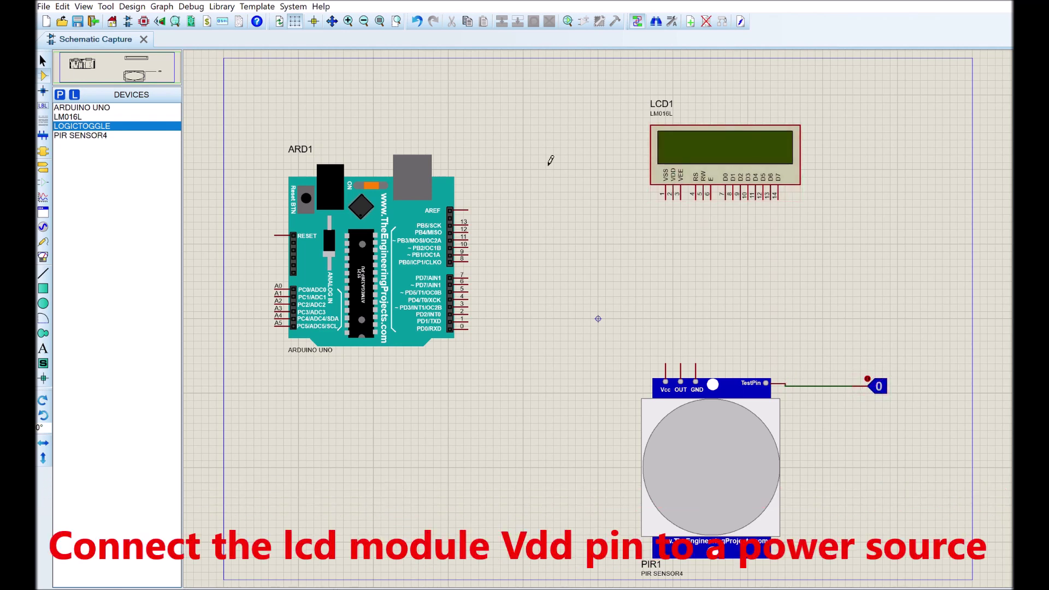
Place a POWER terminal near the upper edge of the sheet, between the Arduino and the LCD.
{"action": "left_click", "coordinate": [43, 134]}
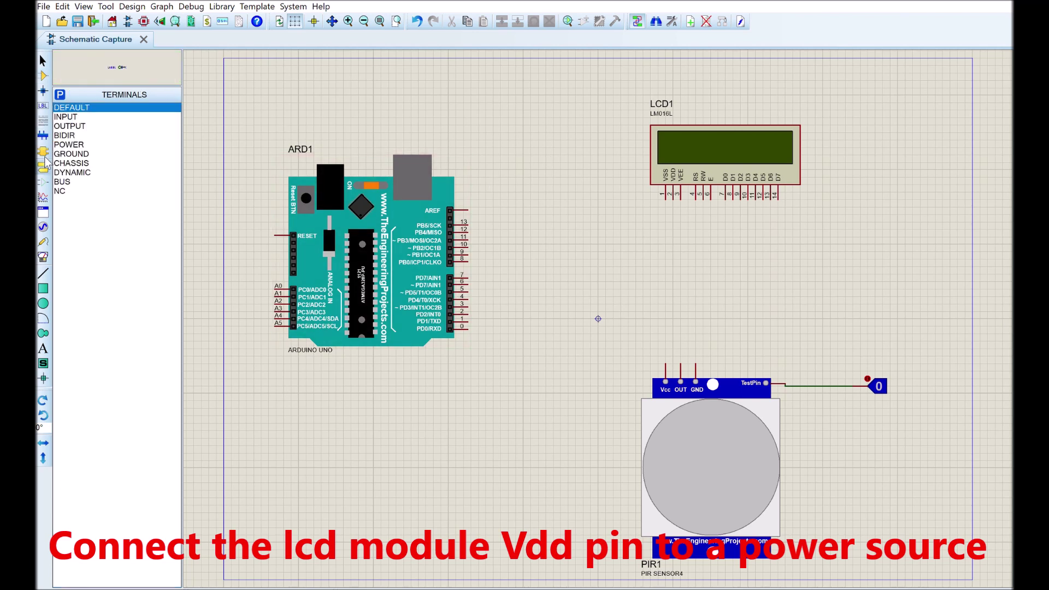
{"action": "left_click", "coordinate": [69, 144]}
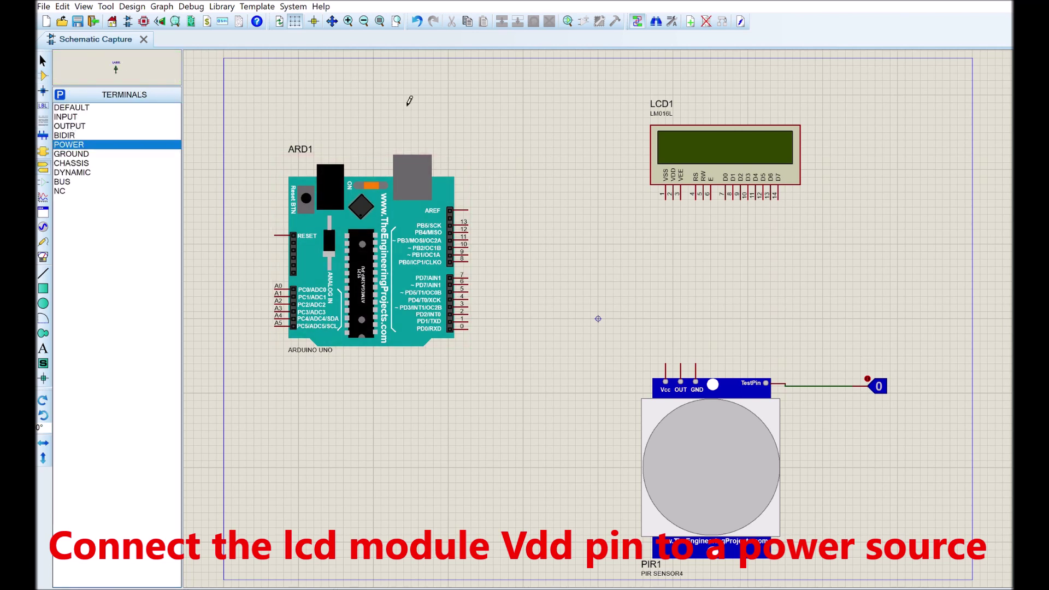
{"action": "left_click", "coordinate": [506, 79]}
{"action": "left_click", "coordinate": [501, 81]}
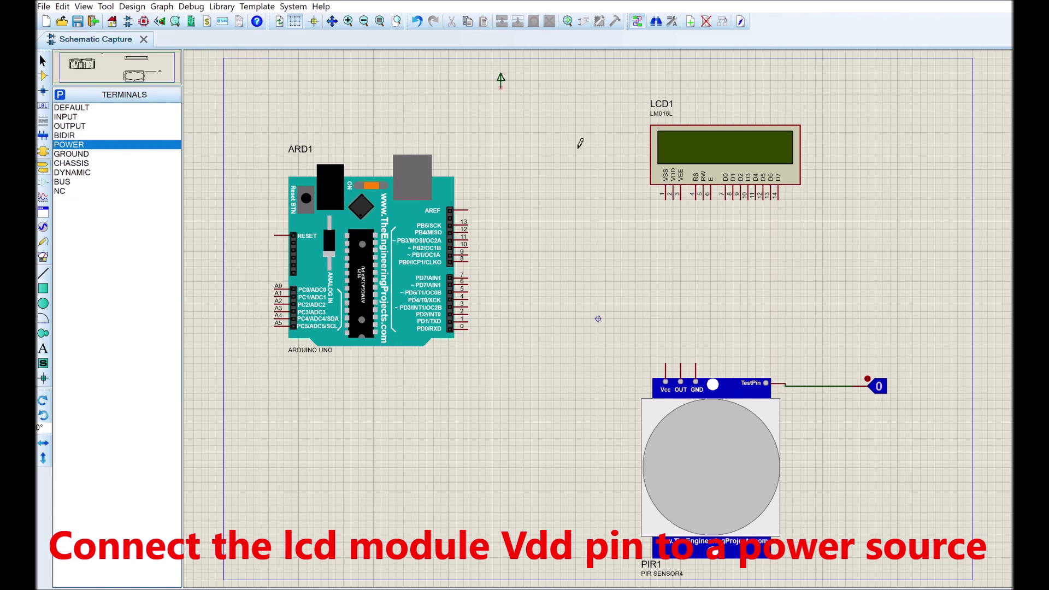
Wire the power terminal to the LCD's VDD pin and shift the wire's horizontal segment slightly below the LCD pins.
{"action": "left_click", "coordinate": [508, 85]}
{"action": "left_click", "coordinate": [683, 198]}
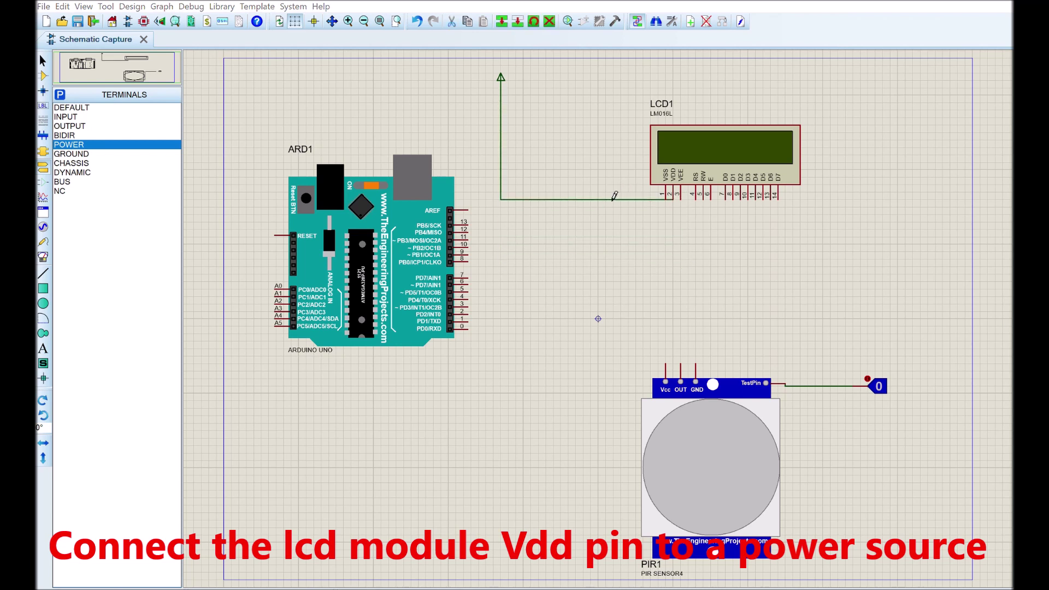
{"action": "left_click", "coordinate": [644, 199]}
{"action": "left_click_drag", "start_coordinate": [605, 207], "coordinate": [697, 211]}
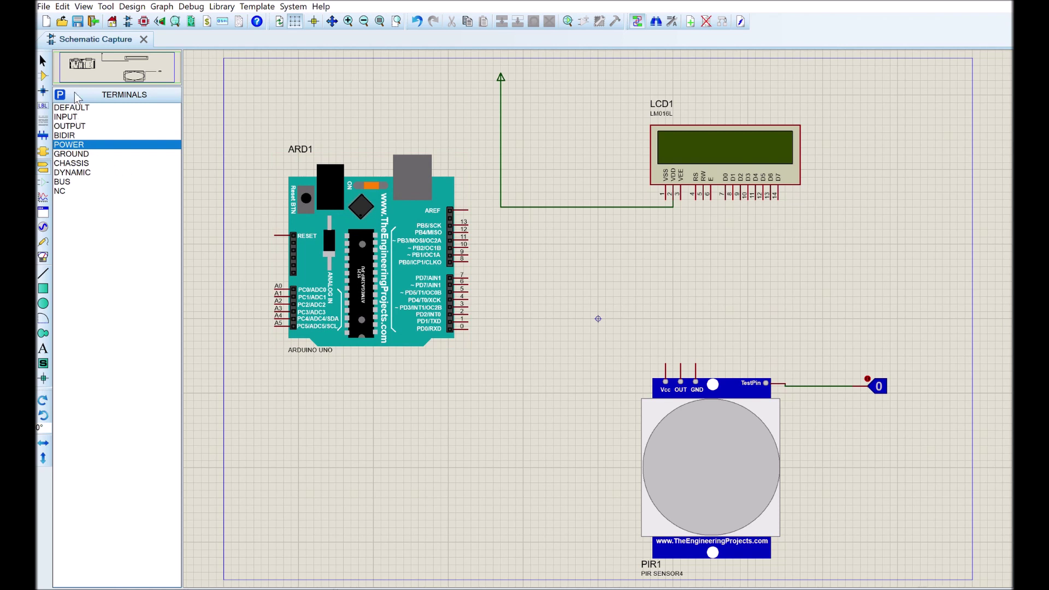
Place a GROUND terminal to the left of the PIR sensor and wire the sensor's GND pin to it.
{"action": "left_click", "coordinate": [85, 154]}
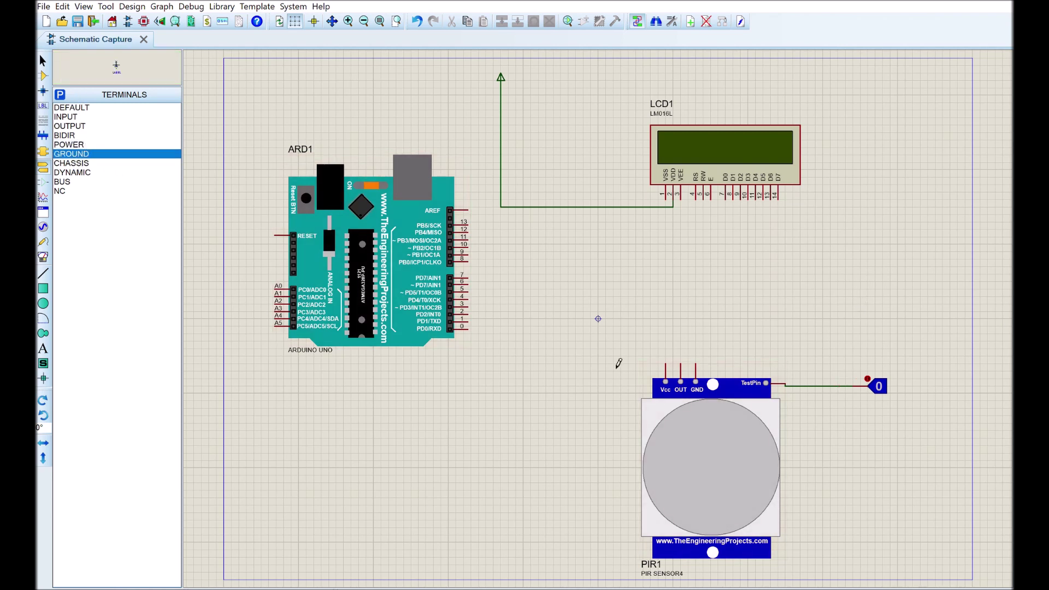
{"action": "left_click", "coordinate": [546, 406]}
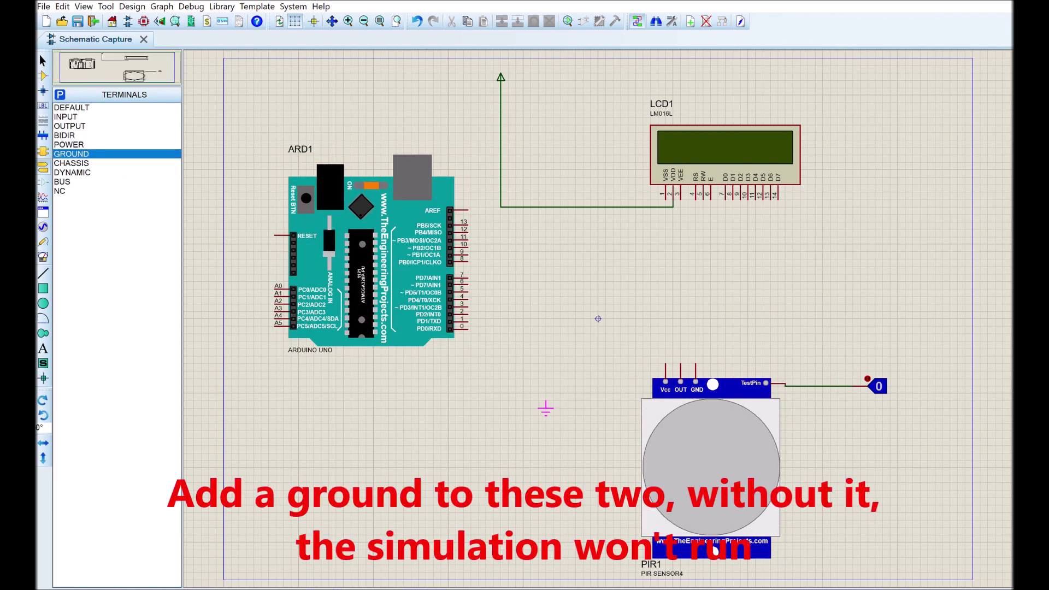
{"action": "left_click", "coordinate": [695, 363]}
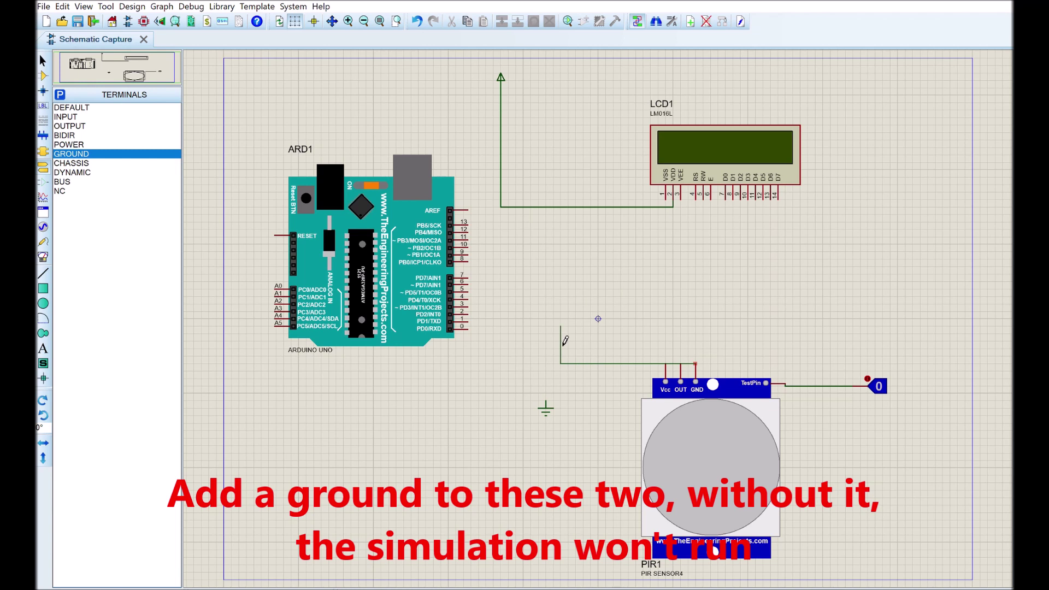
{"action": "left_click", "coordinate": [546, 402]}
Raise the horizontal segment of the ground wire so it runs above the PIR sensor's pins.
{"action": "left_click", "coordinate": [602, 363]}
{"action": "left_click_drag", "start_coordinate": [648, 363], "coordinate": [648, 348]}
{"action": "left_click", "coordinate": [739, 298]}
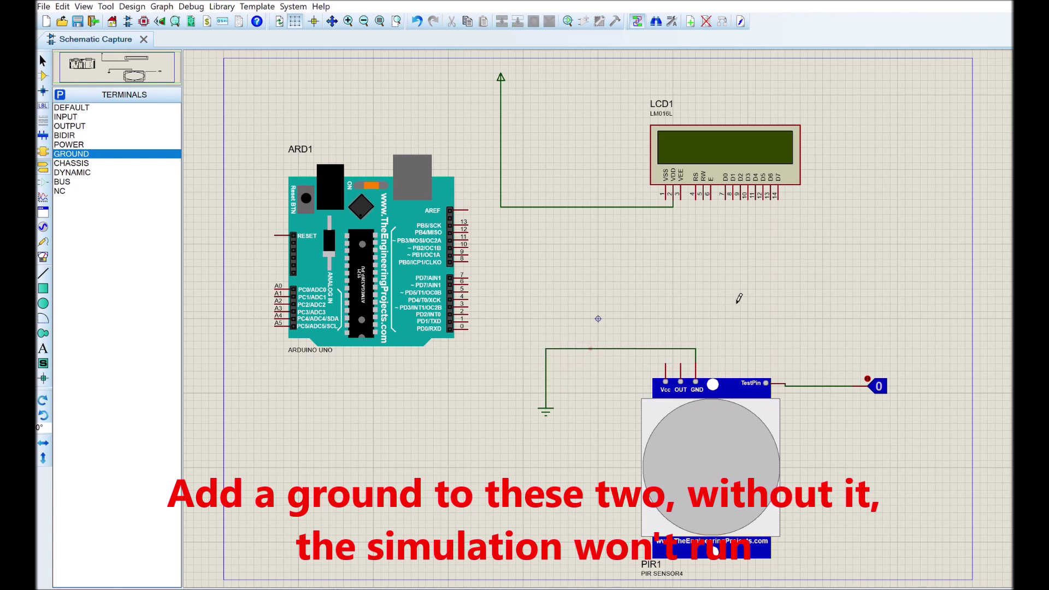
Wire the PIR sensor's Vcc pin to the LCD power wire and lower the connection's horizontal segment well below the LCD pins.
{"action": "left_click", "coordinate": [667, 362]}
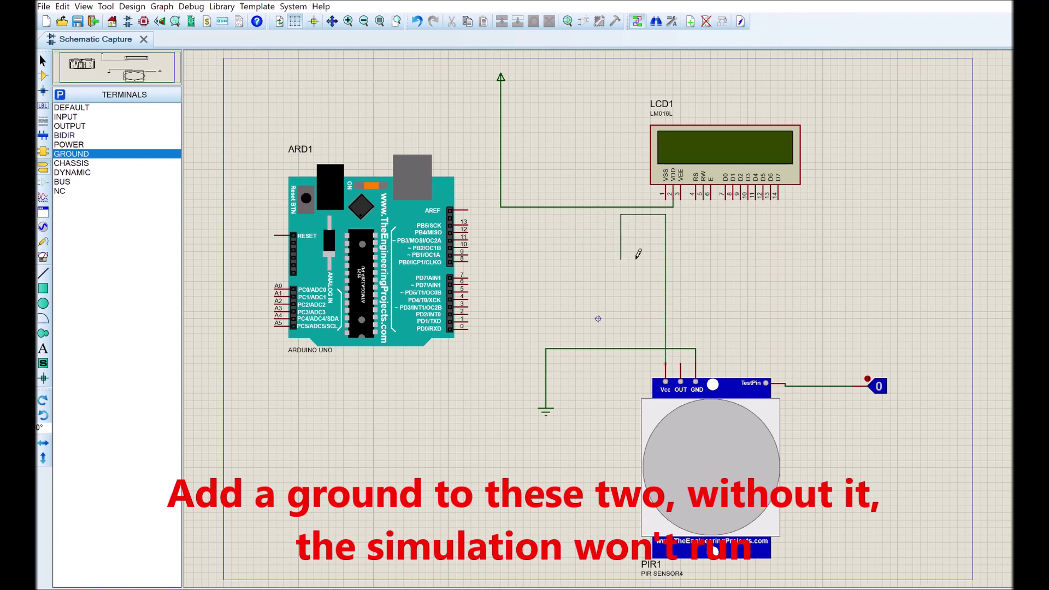
{"action": "left_click", "coordinate": [601, 206]}
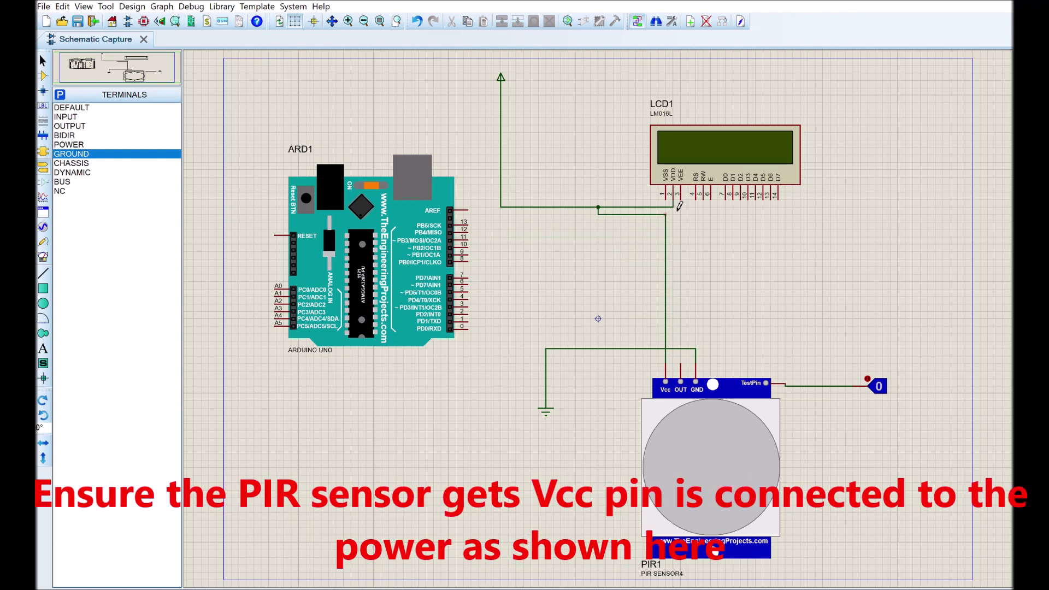
{"action": "left_click_drag", "start_coordinate": [658, 215], "coordinate": [666, 267]}
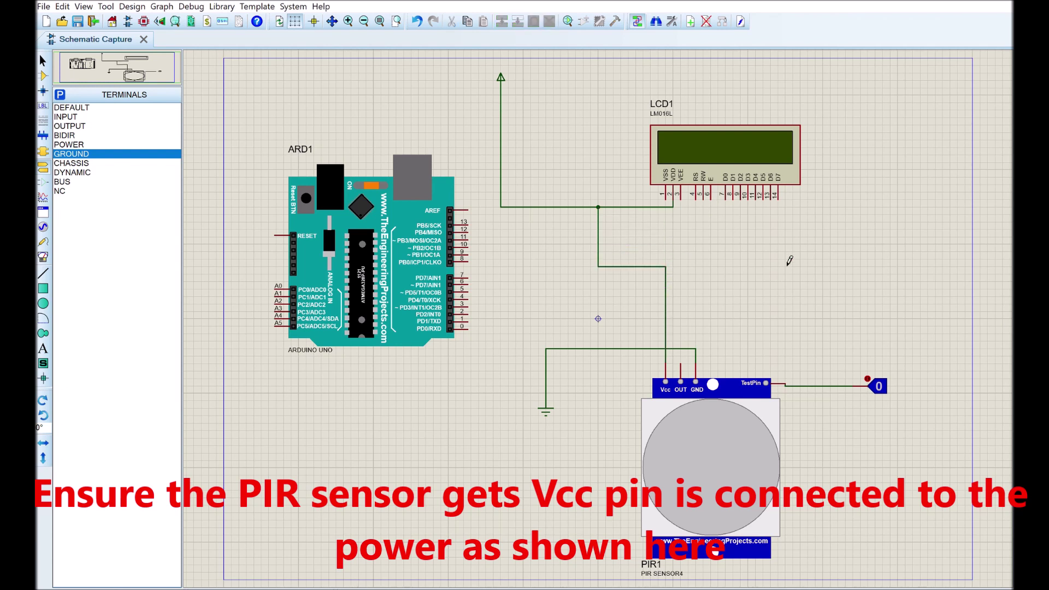
Wire the LCD's VSS pin to the ground wire and its RS pin to Arduino pin 2.
{"action": "left_click", "coordinate": [666, 199]}
{"action": "left_click", "coordinate": [622, 347]}
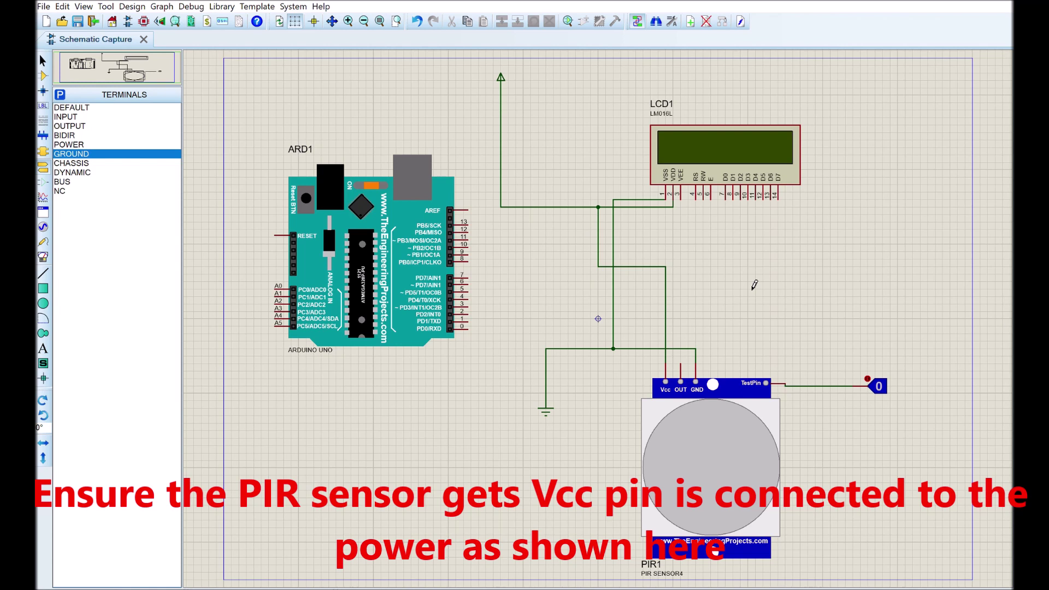
{"action": "left_click", "coordinate": [707, 195]}
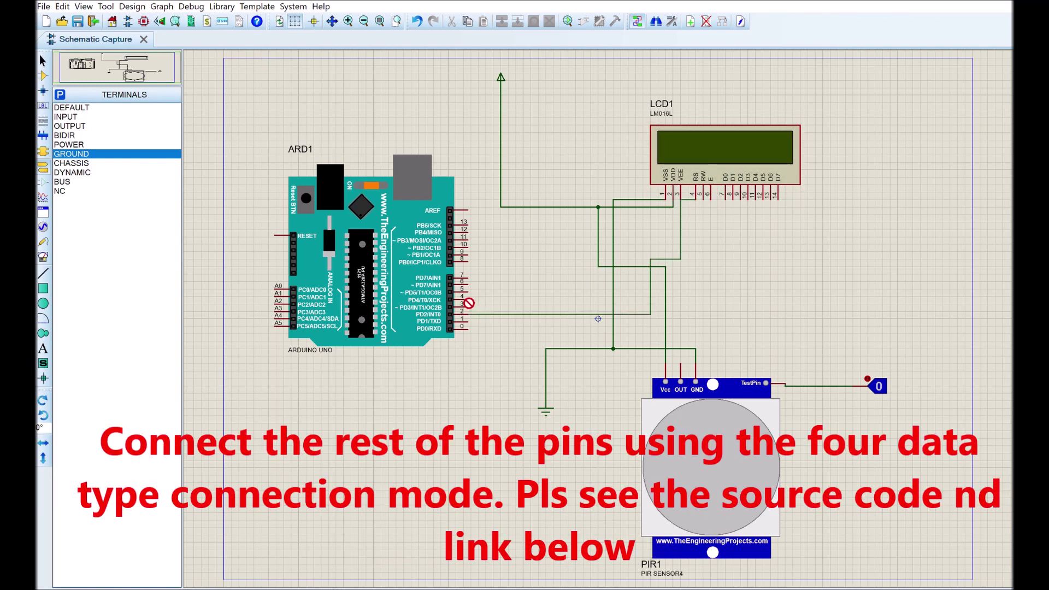
{"action": "left_click", "coordinate": [469, 314]}
Wire the LCD's RW pin to the ground wire and its E pin to Arduino pin 3.
{"action": "left_click", "coordinate": [703, 198]}
{"action": "left_click", "coordinate": [703, 348]}
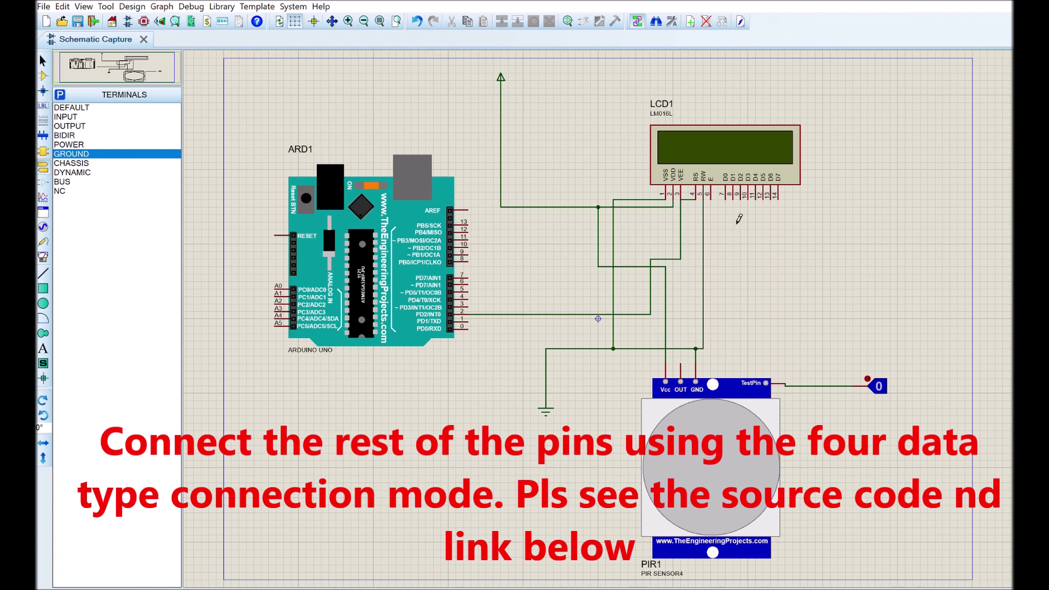
{"action": "left_click", "coordinate": [710, 198]}
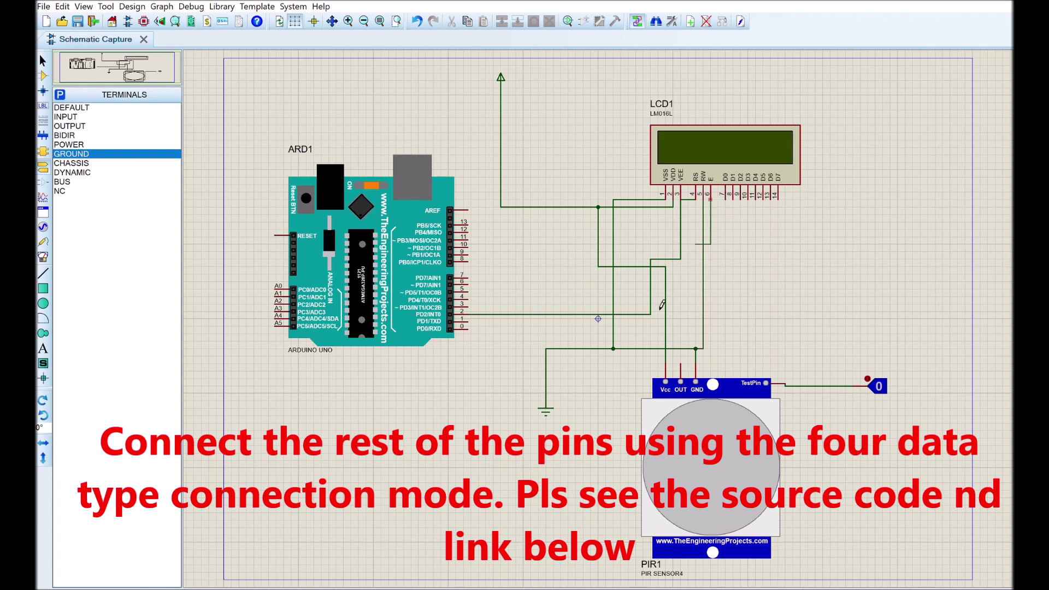
{"action": "left_click", "coordinate": [478, 306]}
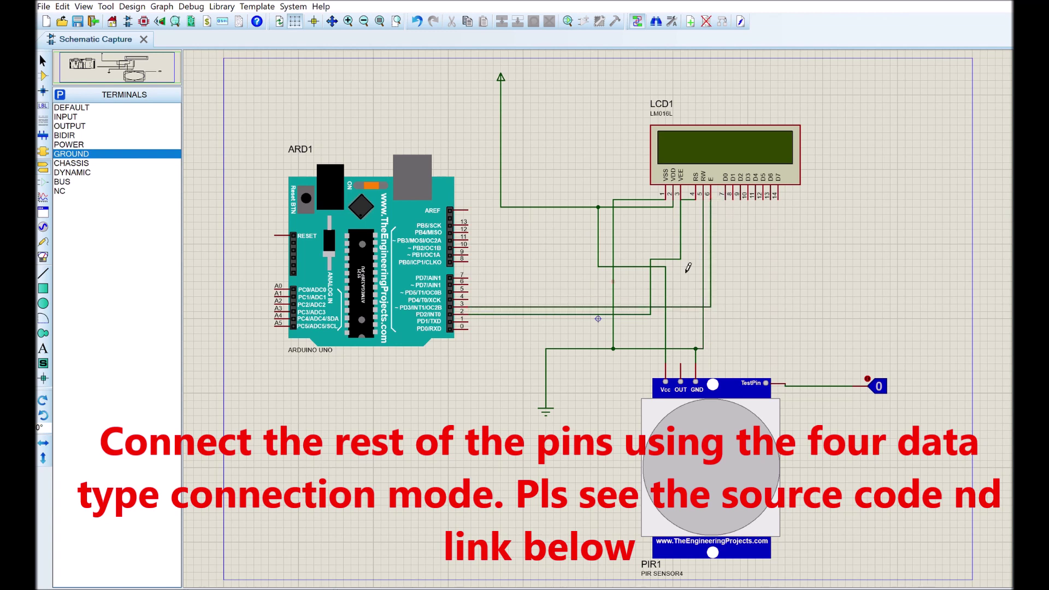
Wire the LCD's D4 pin to Arduino pin 4 and shift the vertical segment so it drops straight below D4.
{"action": "left_click", "coordinate": [767, 198]}
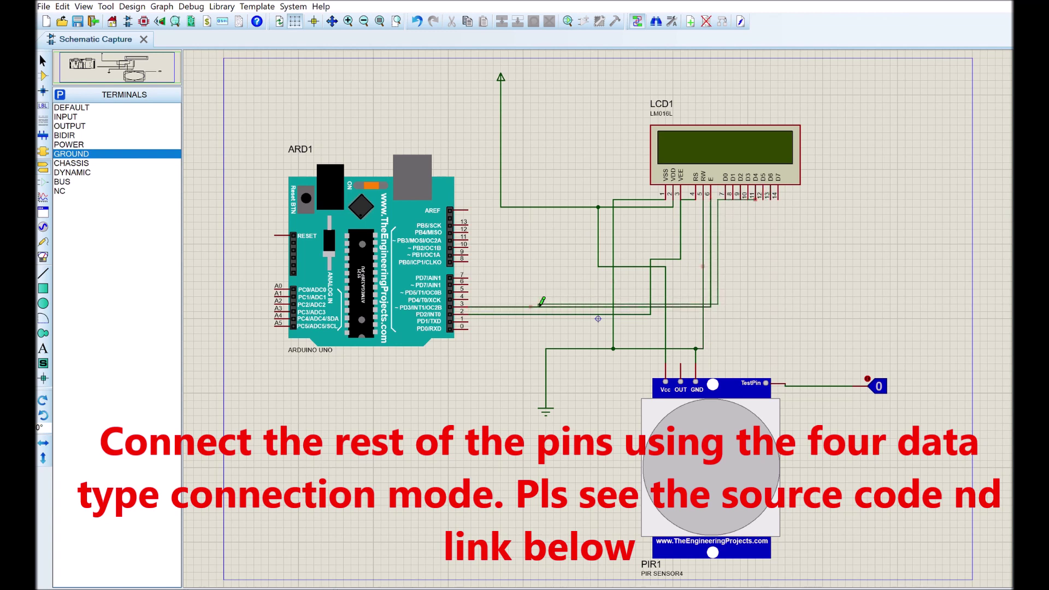
{"action": "left_click", "coordinate": [478, 298]}
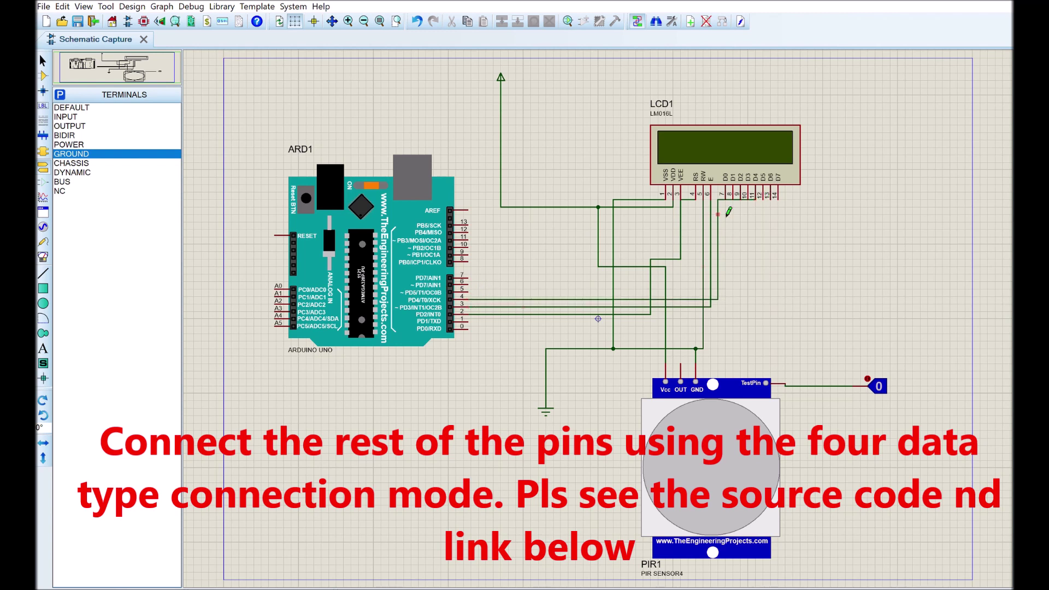
{"action": "left_click", "coordinate": [741, 198]}
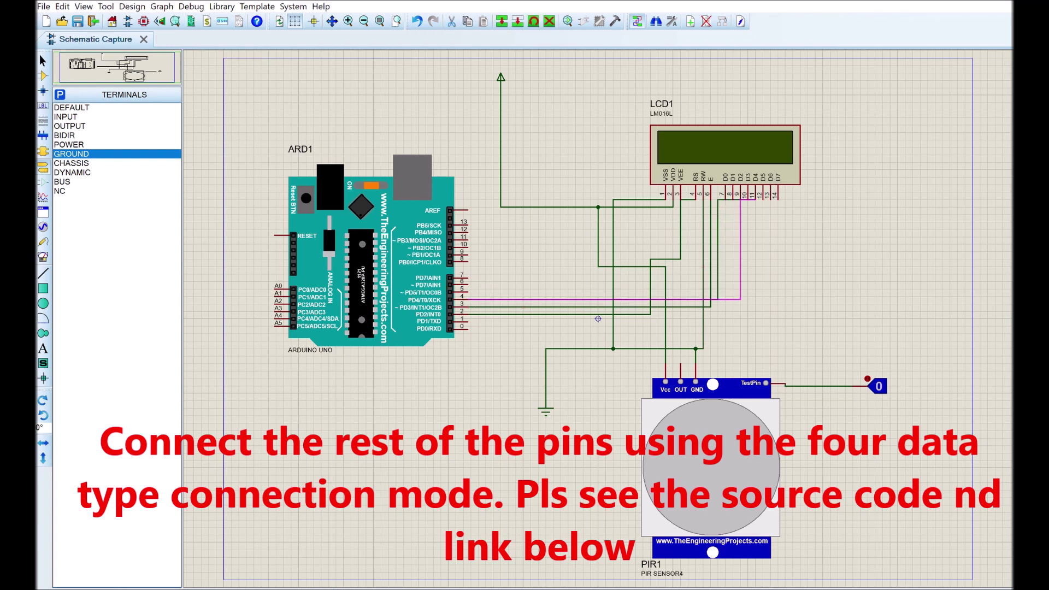
{"action": "left_click", "coordinate": [755, 199]}
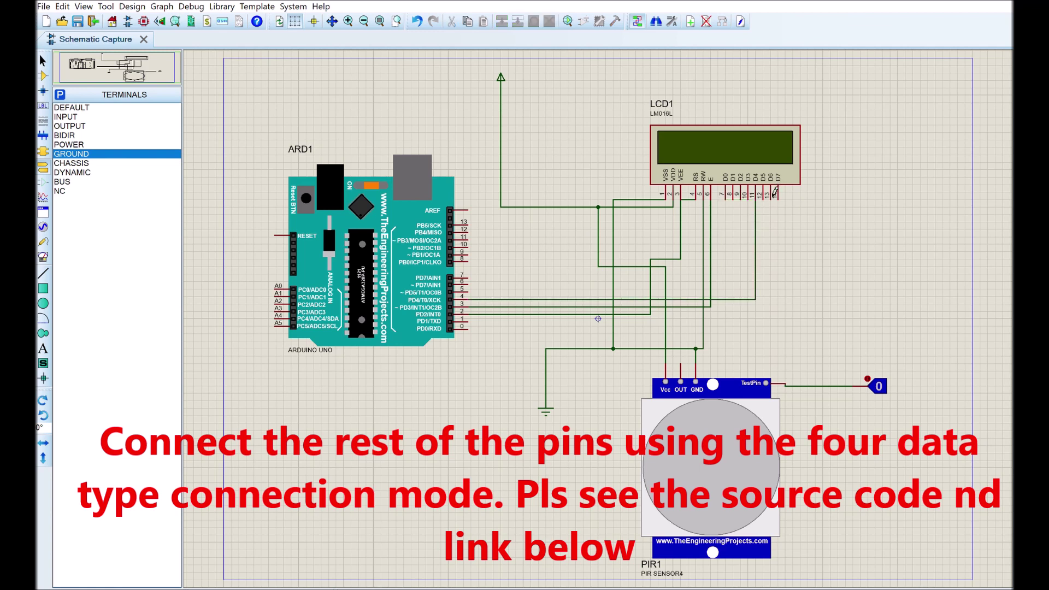
Wire the LCD's D5 pin to Arduino pin 5 and its D6 pin to Arduino pin 6.
{"action": "left_click", "coordinate": [760, 198]}
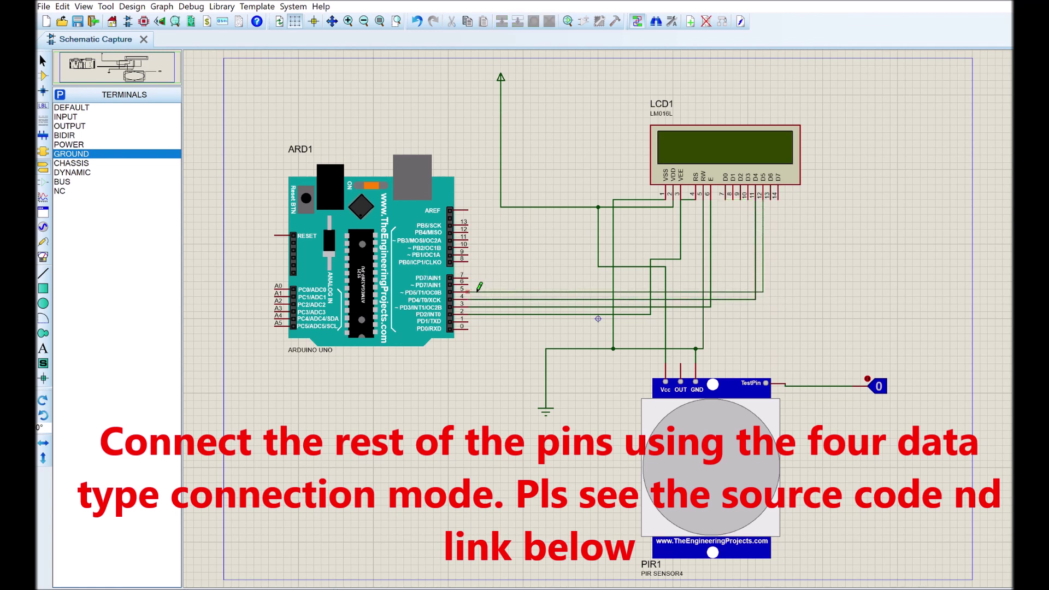
{"action": "left_click", "coordinate": [476, 290]}
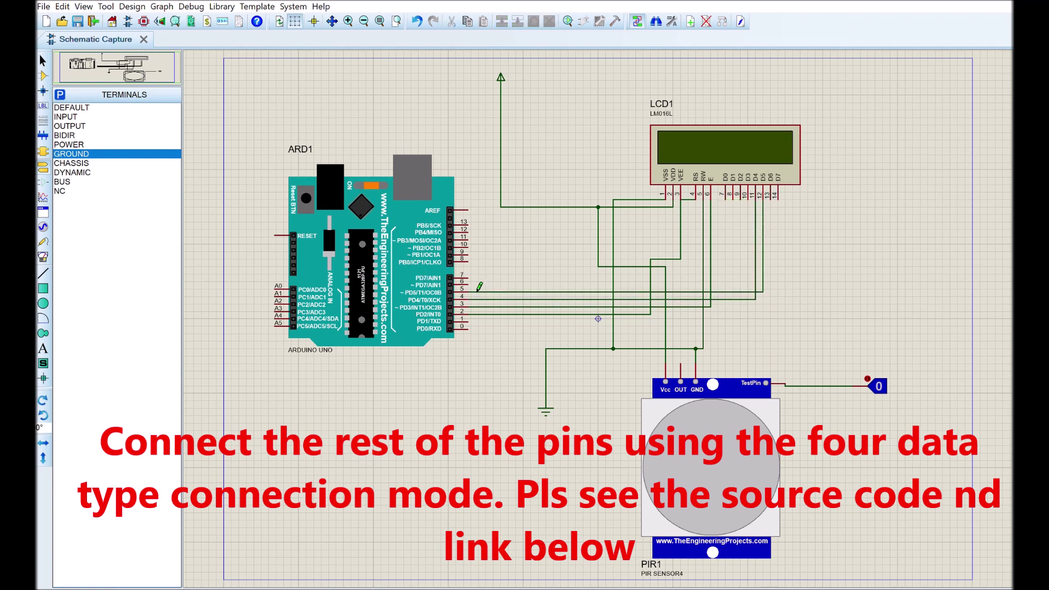
{"action": "left_click", "coordinate": [771, 199]}
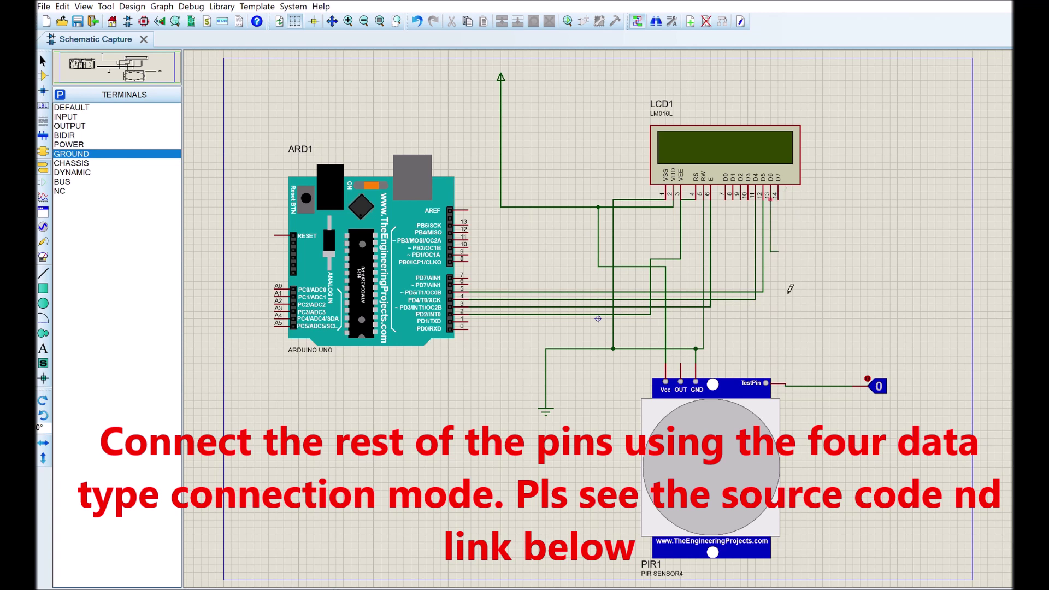
{"action": "left_click", "coordinate": [478, 281]}
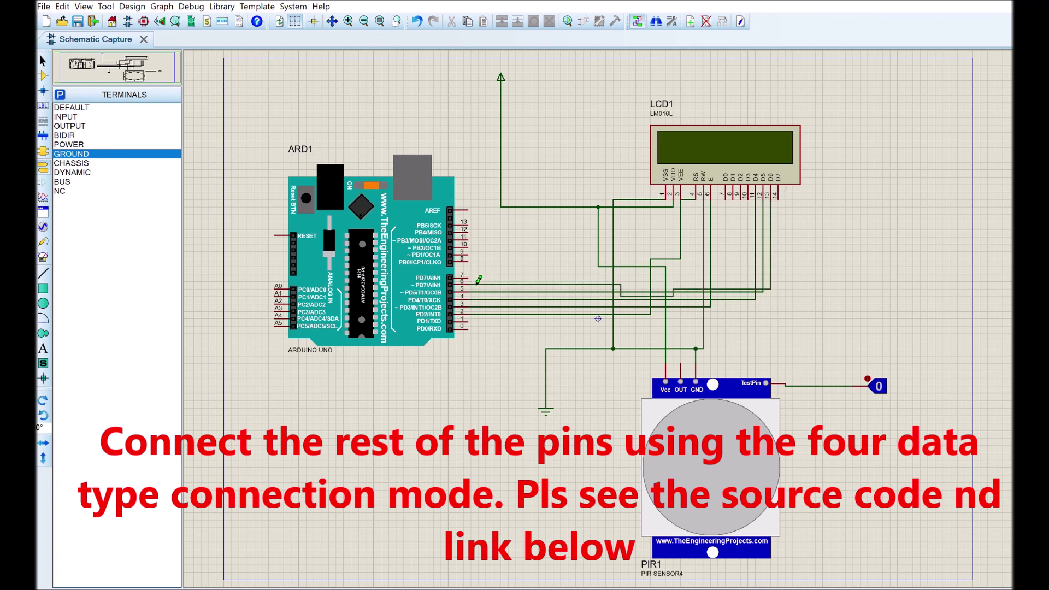
Straighten the D6 wire by raising its low horizontal segments above the D5 wire.
{"action": "left_click", "coordinate": [669, 293]}
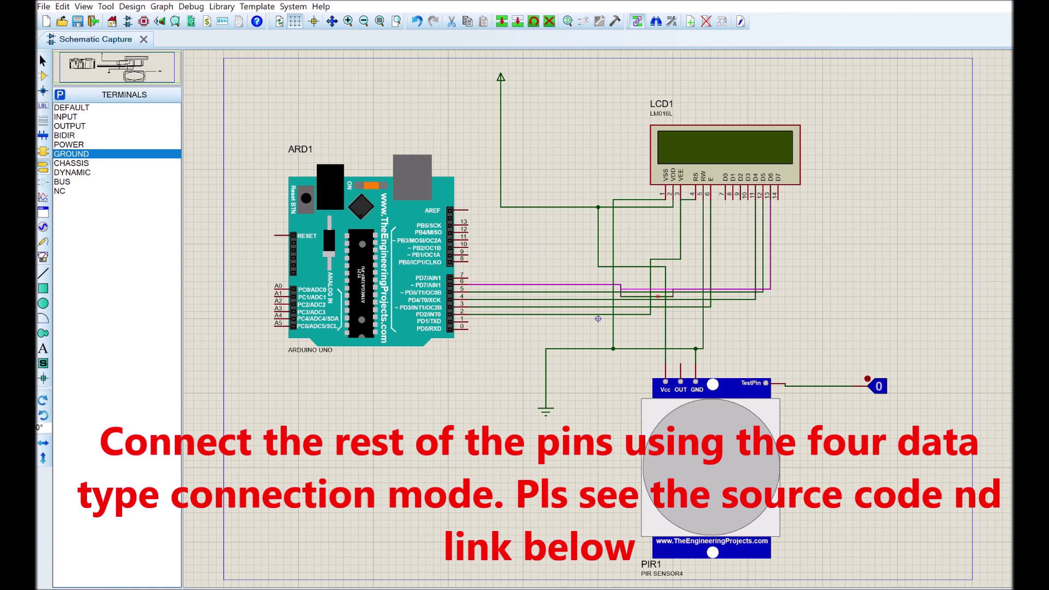
{"action": "mouse_move", "coordinate": [658, 289]}
{"action": "left_mouse_down"}
{"action": "mouse_move", "coordinate": [647, 245]}
{"action": "mouse_move", "coordinate": [647, 282]}
{"action": "left_mouse_up"}
{"action": "key", "text": "ctrl+z"}
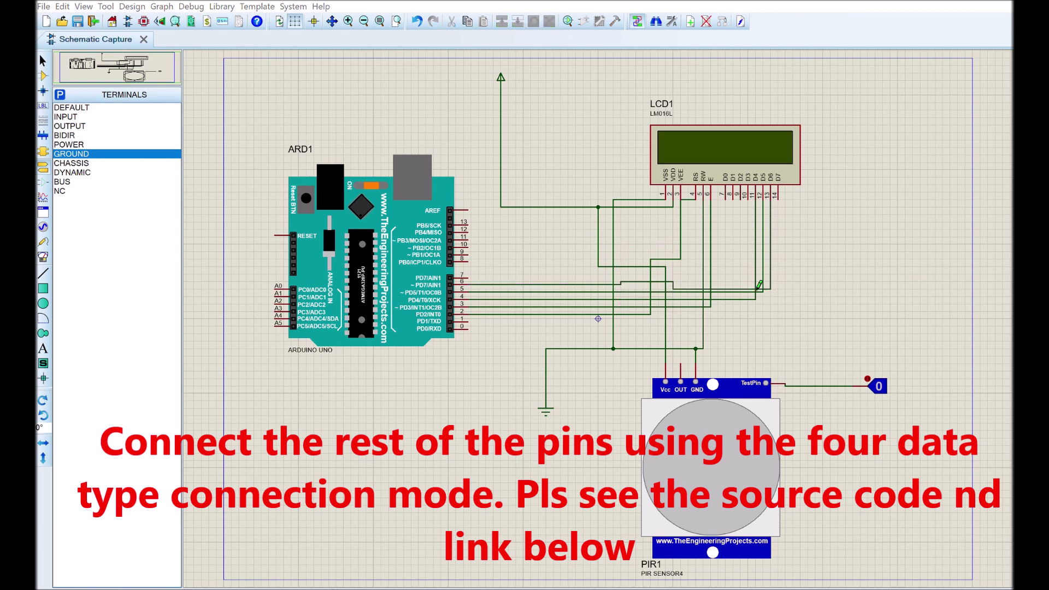
{"action": "mouse_move", "coordinate": [757, 289]}
{"action": "left_mouse_down"}
{"action": "mouse_move", "coordinate": [788, 286]}
{"action": "mouse_move", "coordinate": [757, 281]}
{"action": "left_mouse_up"}
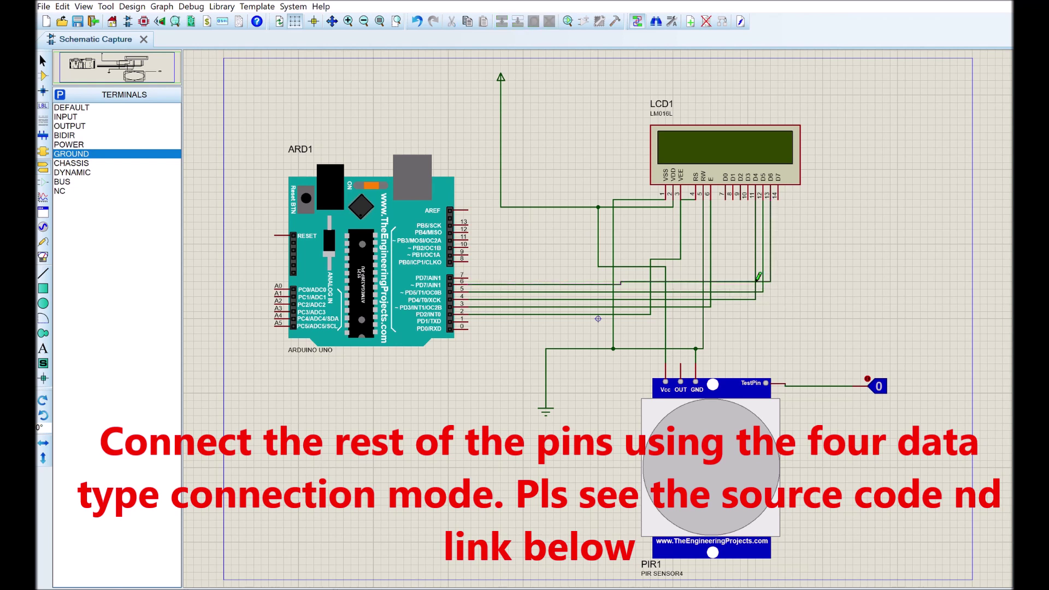
Wire the LCD's D7 pin to Arduino pin 7 and the PIR sensor's OUT pin to Arduino pin 8.
{"action": "left_click", "coordinate": [778, 199]}
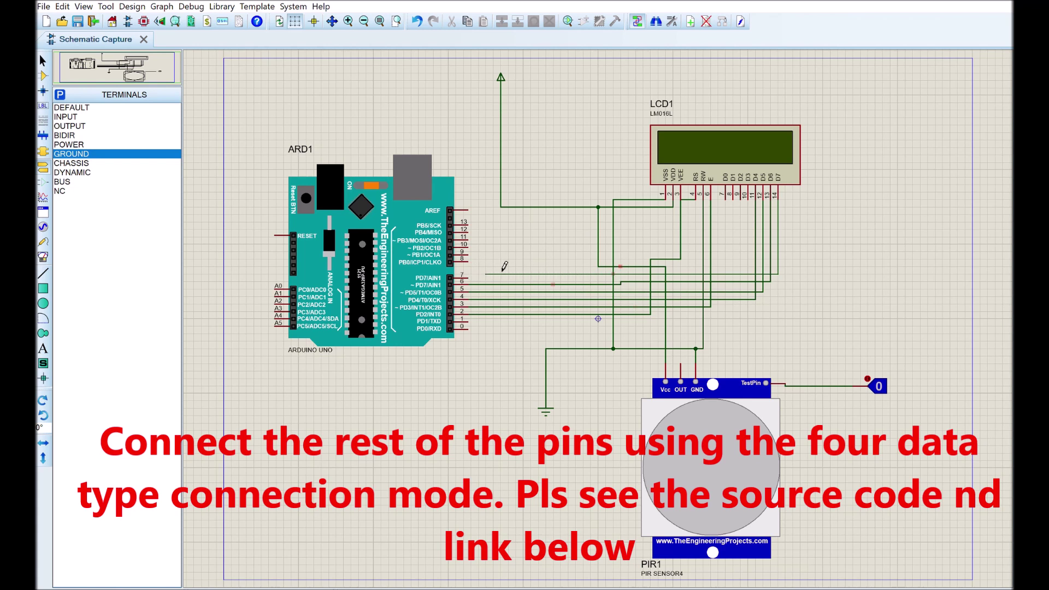
{"action": "left_click", "coordinate": [471, 274]}
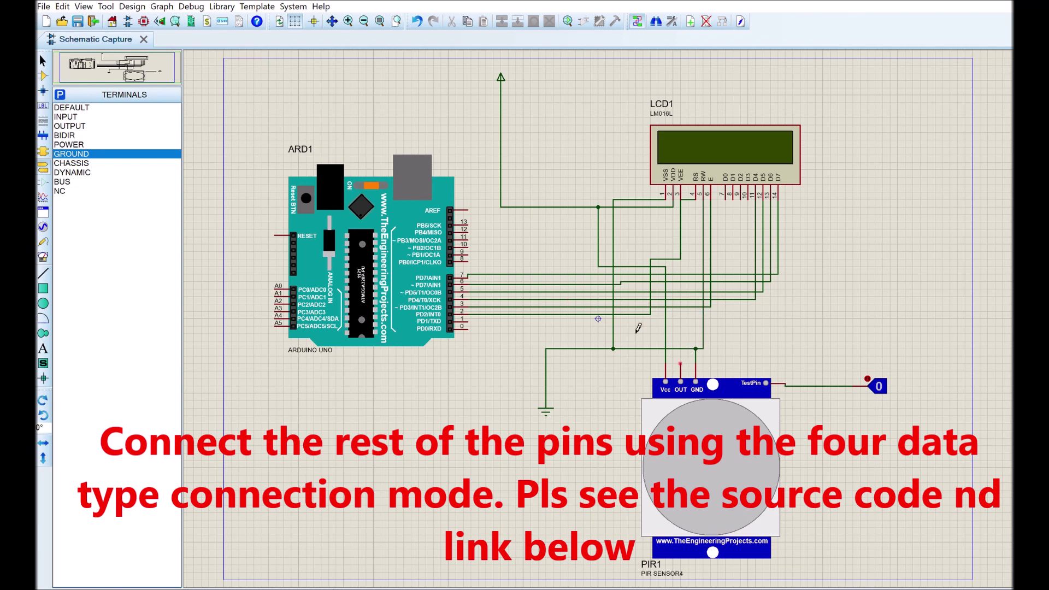
{"action": "left_click", "coordinate": [681, 364]}
{"action": "left_click", "coordinate": [466, 254]}
{"action": "left_click", "coordinate": [479, 255]}
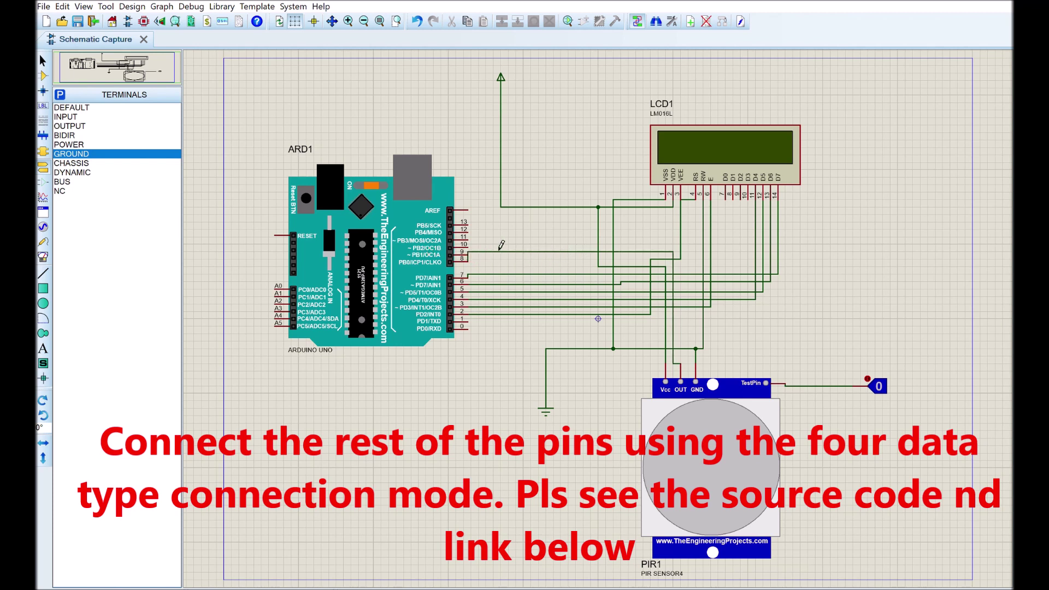
Lower the horizontal segment of the PIR OUT wire so it lines up with Arduino pin 8.
{"action": "left_click", "coordinate": [491, 251]}
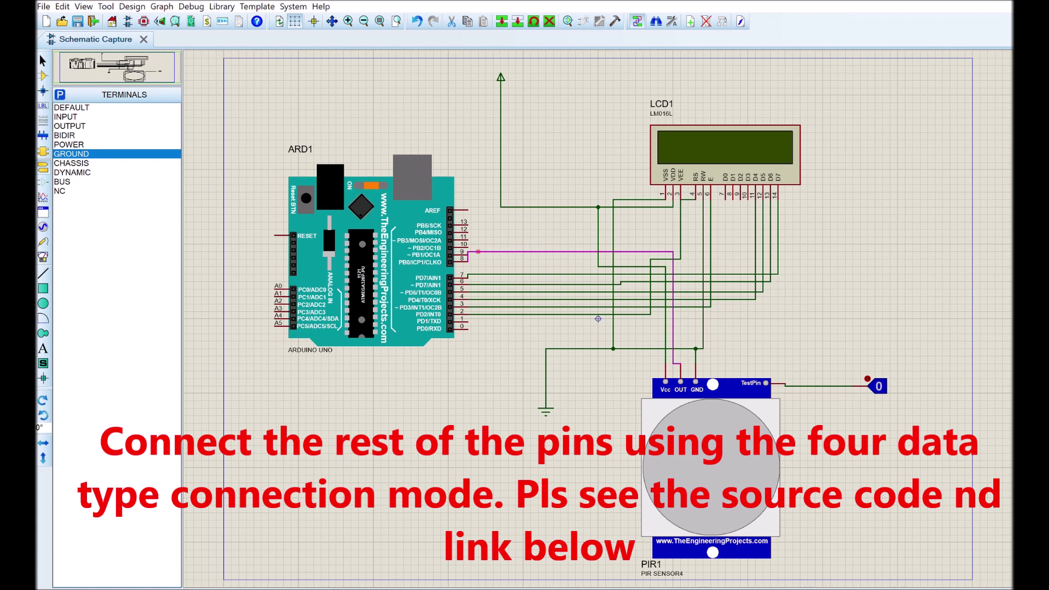
{"action": "left_click_drag", "start_coordinate": [500, 252], "coordinate": [501, 252]}
{"action": "left_click_drag", "start_coordinate": [523, 252], "coordinate": [523, 259]}
{"action": "left_click", "coordinate": [531, 256]}
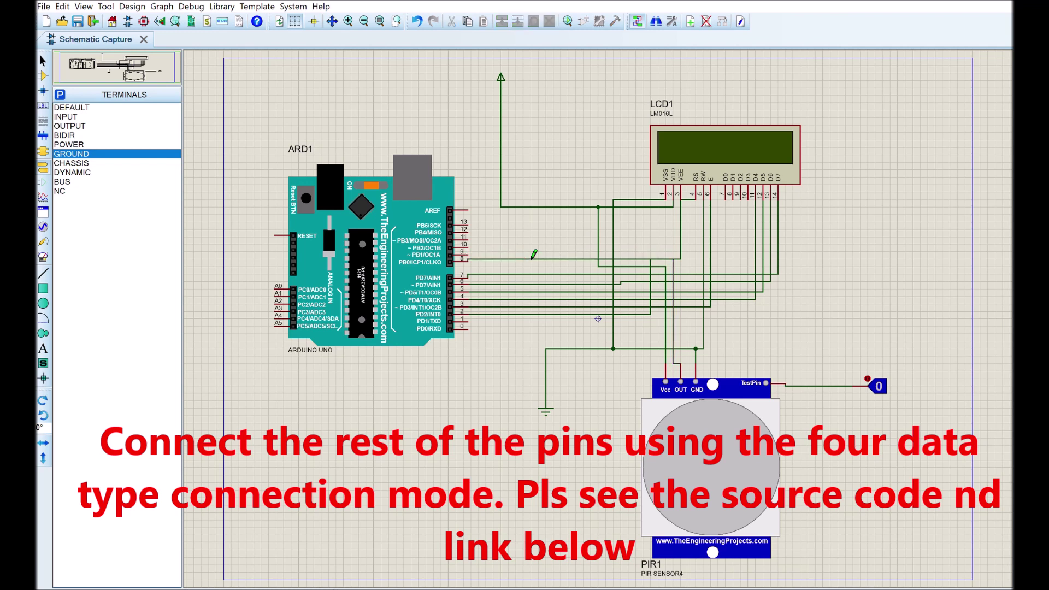
Try to reposition the horizontal segment of the PIR OUT wire near the LCD's RS wire.
{"action": "left_click", "coordinate": [643, 260]}
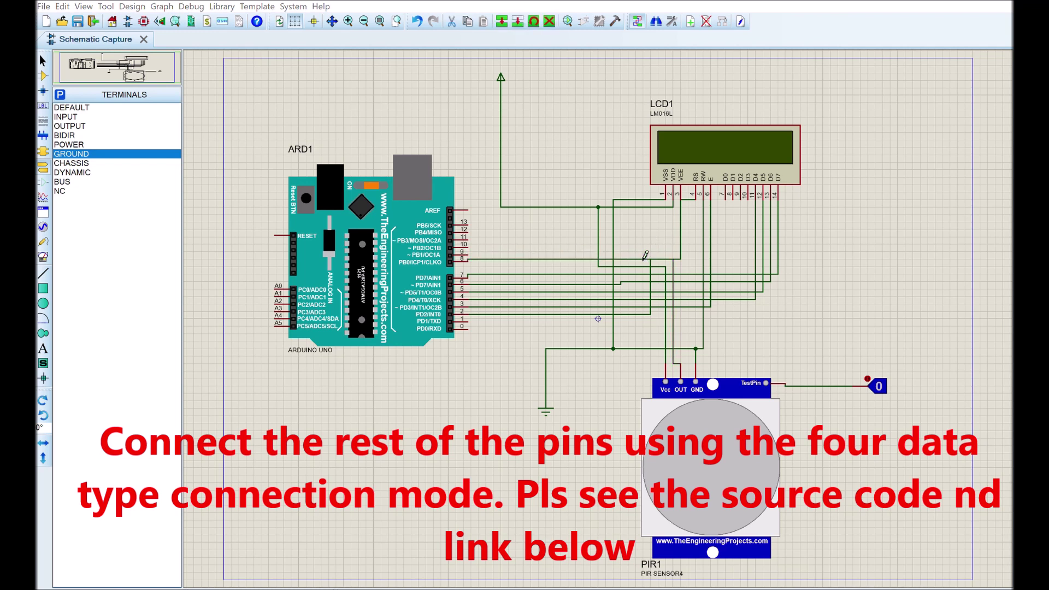
{"action": "mouse_move", "coordinate": [636, 259]}
{"action": "left_mouse_down"}
{"action": "mouse_move", "coordinate": [635, 237]}
{"action": "mouse_move", "coordinate": [636, 274]}
{"action": "left_mouse_up"}
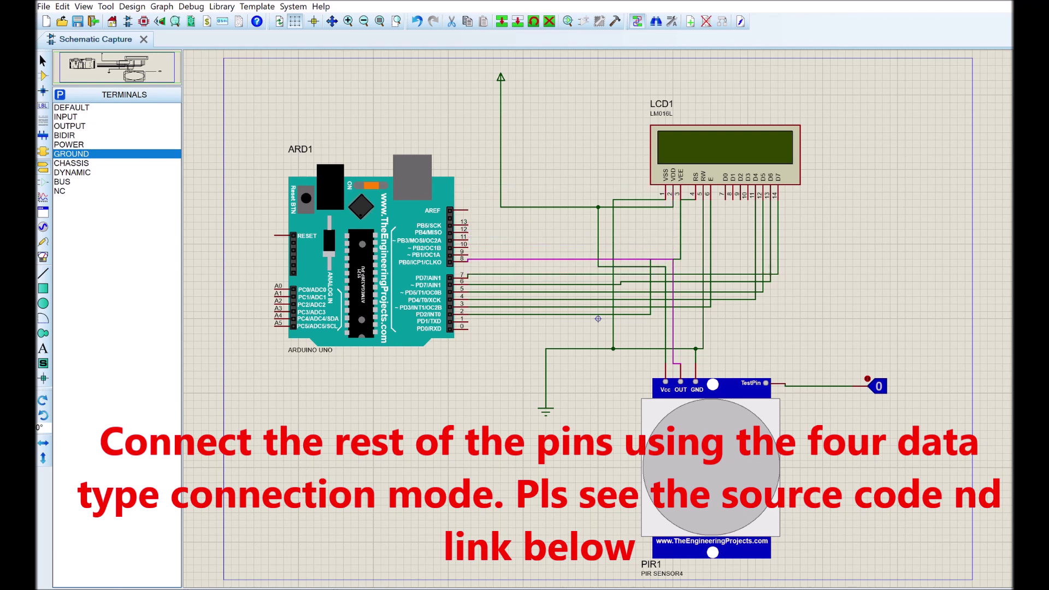
{"action": "left_click", "coordinate": [971, 253]}
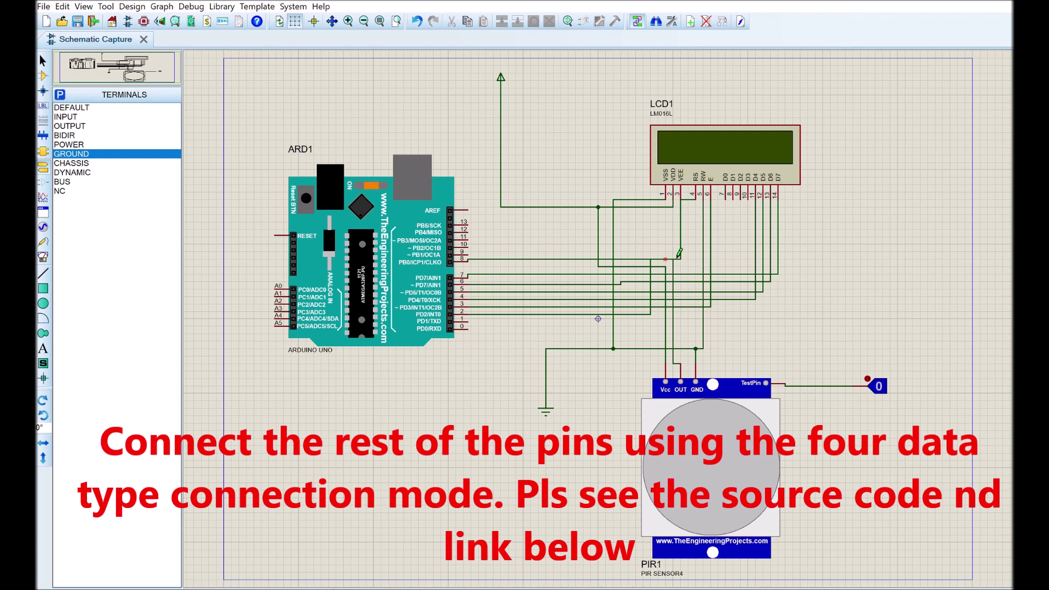
{"action": "left_click", "coordinate": [673, 258]}
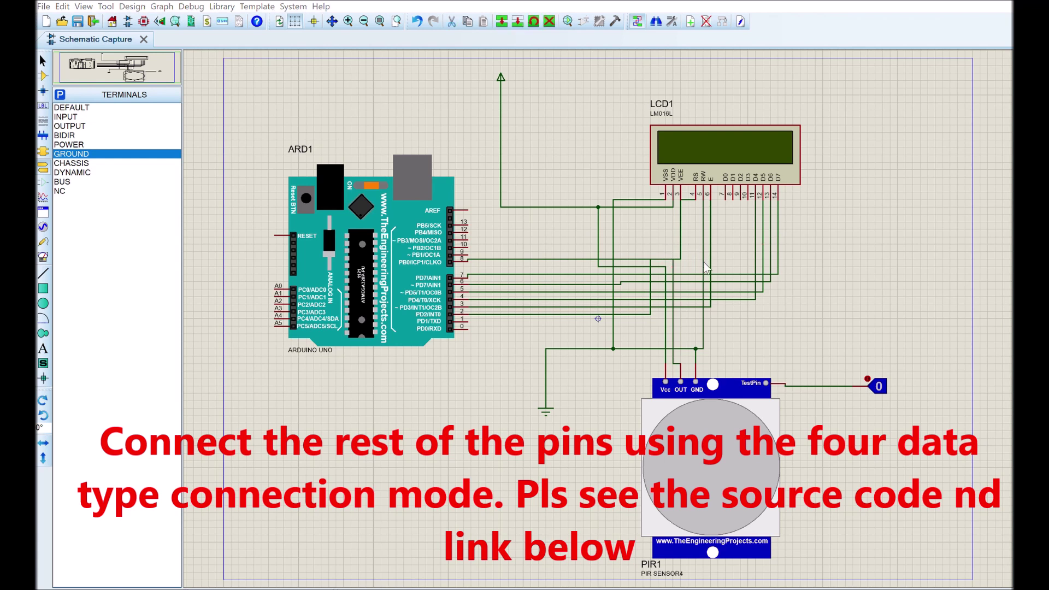
Raise the horizontal segment of the PIR OUT wire above the LCD's RS wire and delete the stray wire on the Arduino's USB connector.
{"action": "left_click", "coordinate": [569, 337]}
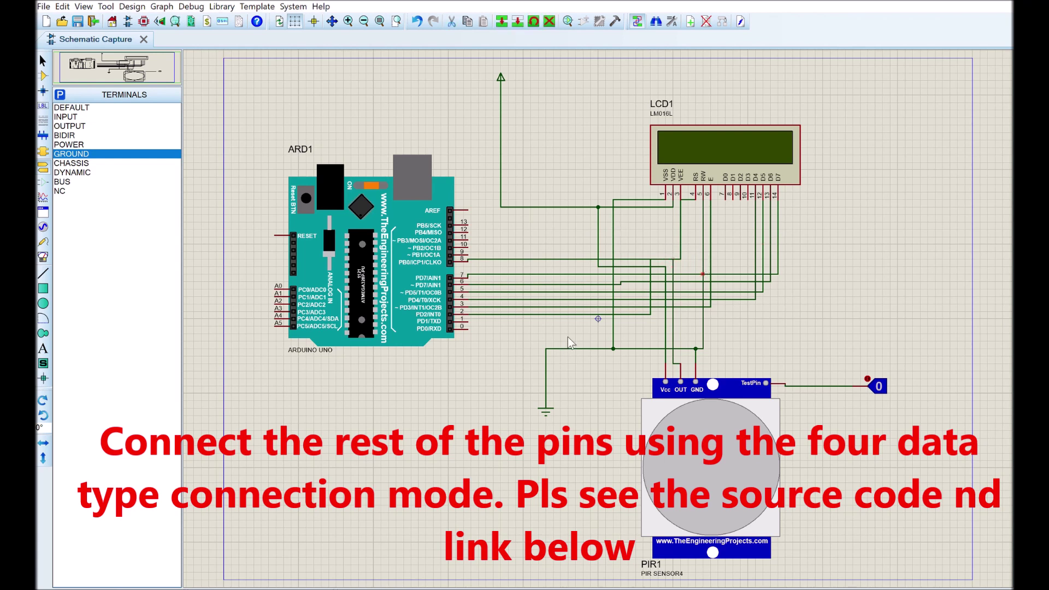
{"action": "double_click", "coordinate": [645, 258]}
{"action": "left_click", "coordinate": [646, 258]}
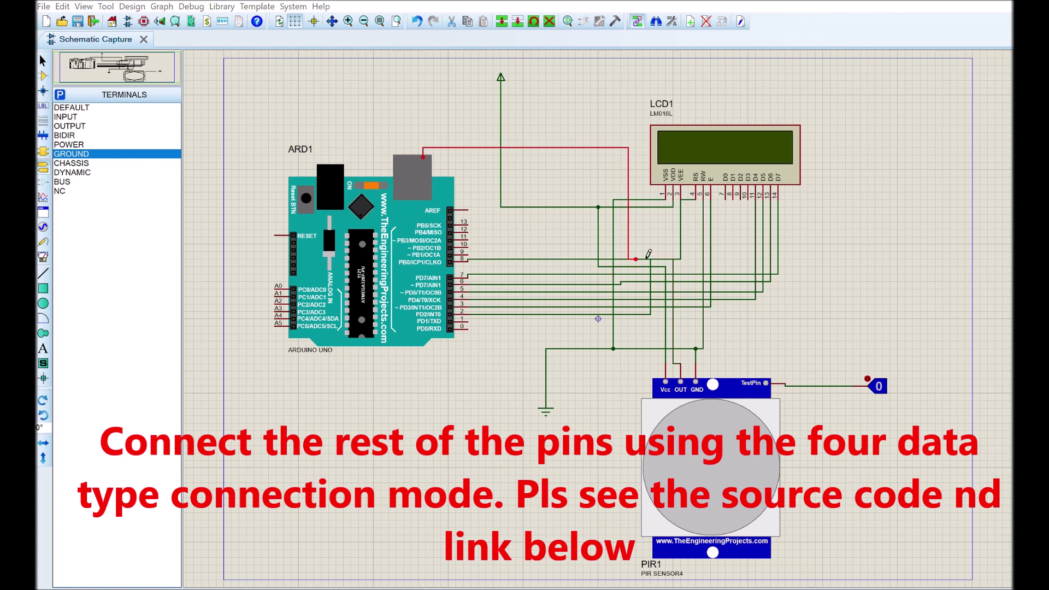
{"action": "left_click", "coordinate": [672, 258]}
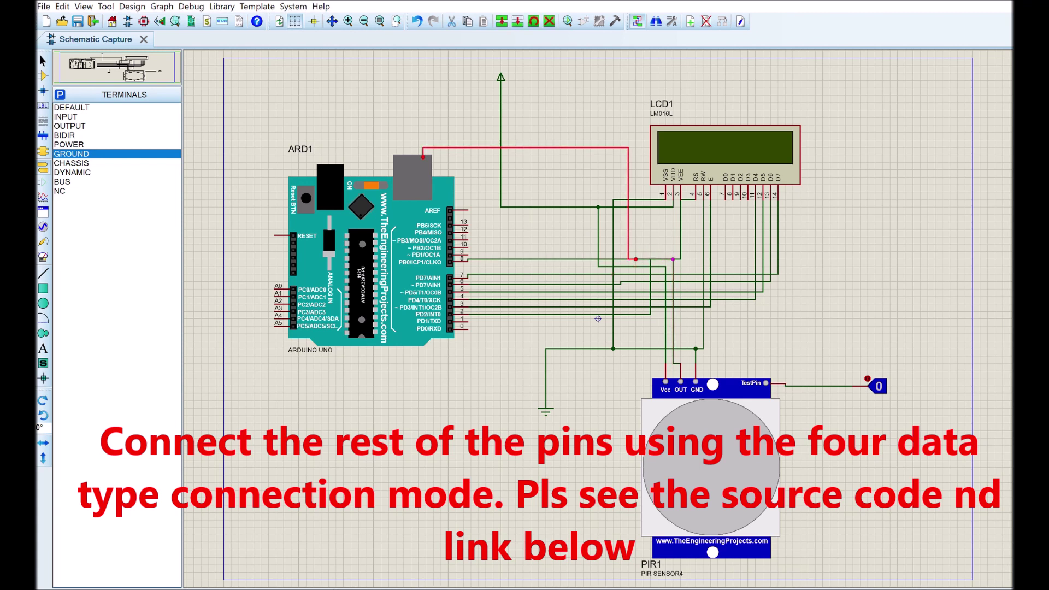
{"action": "left_click", "coordinate": [673, 251]}
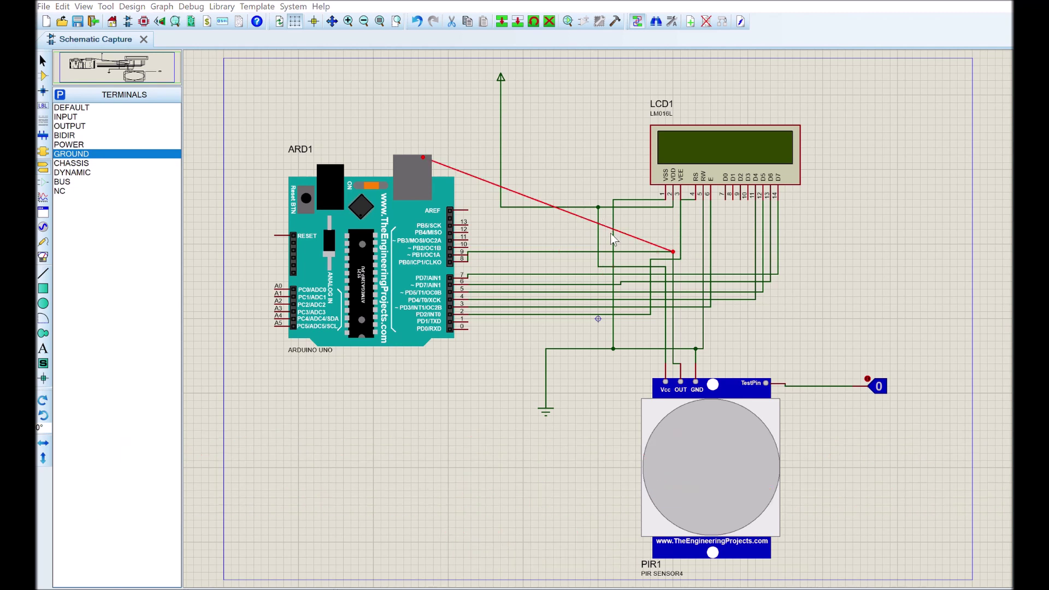
{"action": "key", "text": "Delete"}
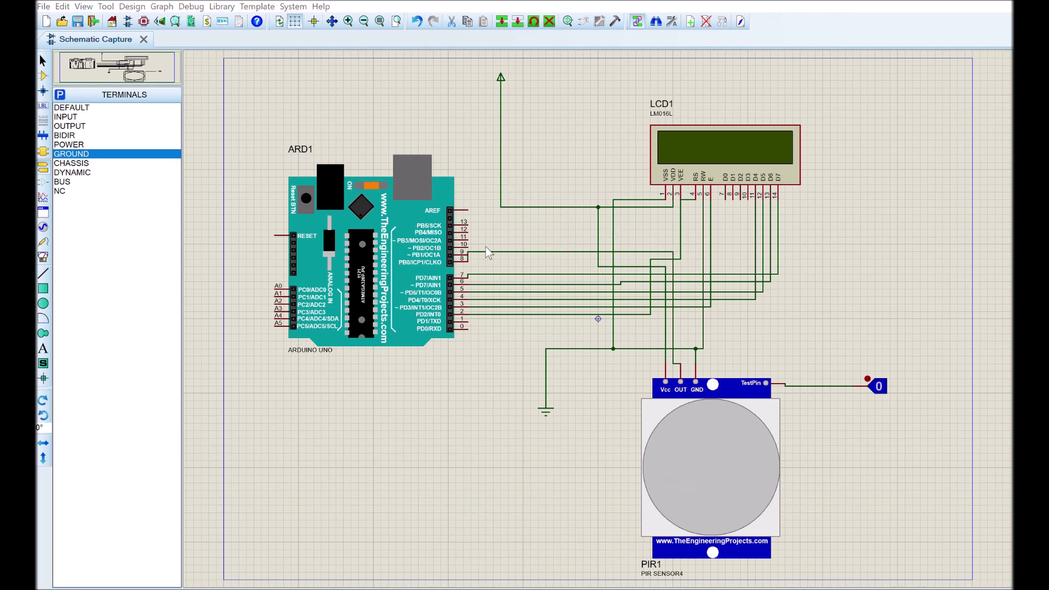
Reroute the end of the PIR OUT wire so it bends down to Arduino pin 8 close to the board.
{"action": "left_click", "coordinate": [490, 252]}
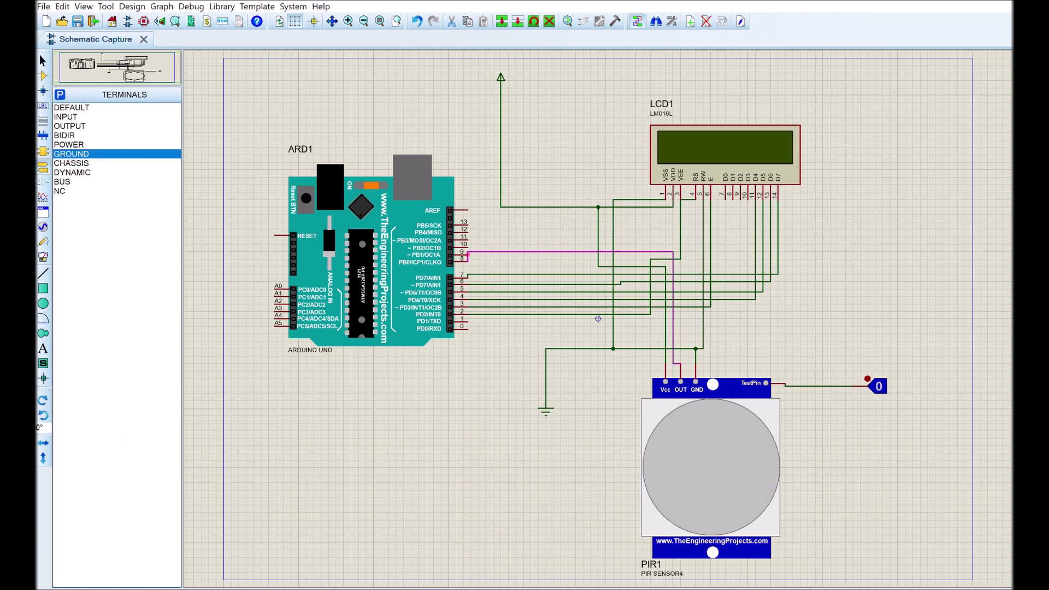
{"action": "left_click", "coordinate": [517, 258]}
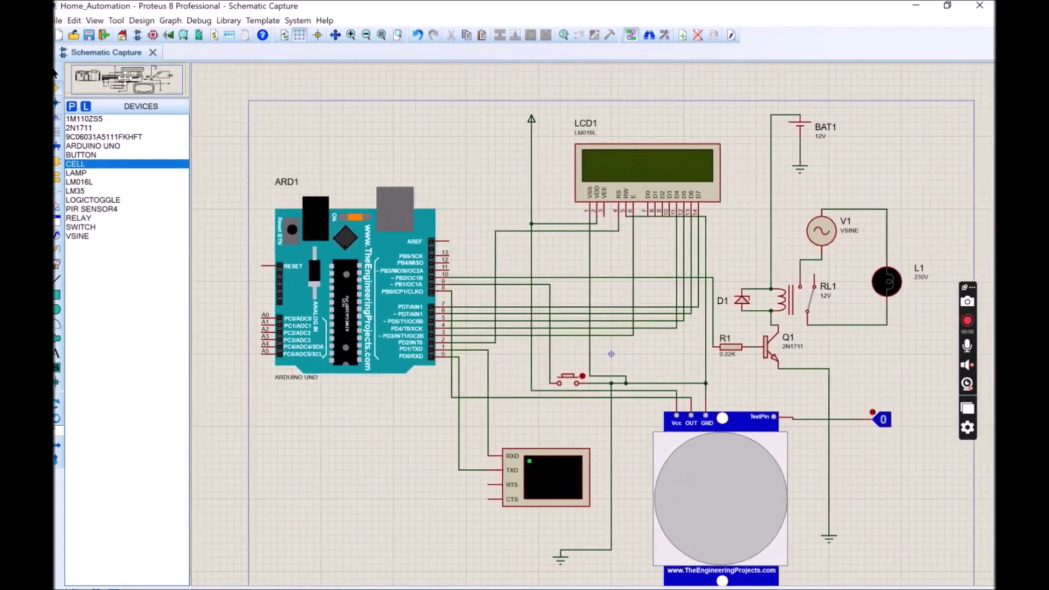
{"action": "scroll", "coordinate": [595, 326], "scroll_direction": "down", "scroll_amount": 4}
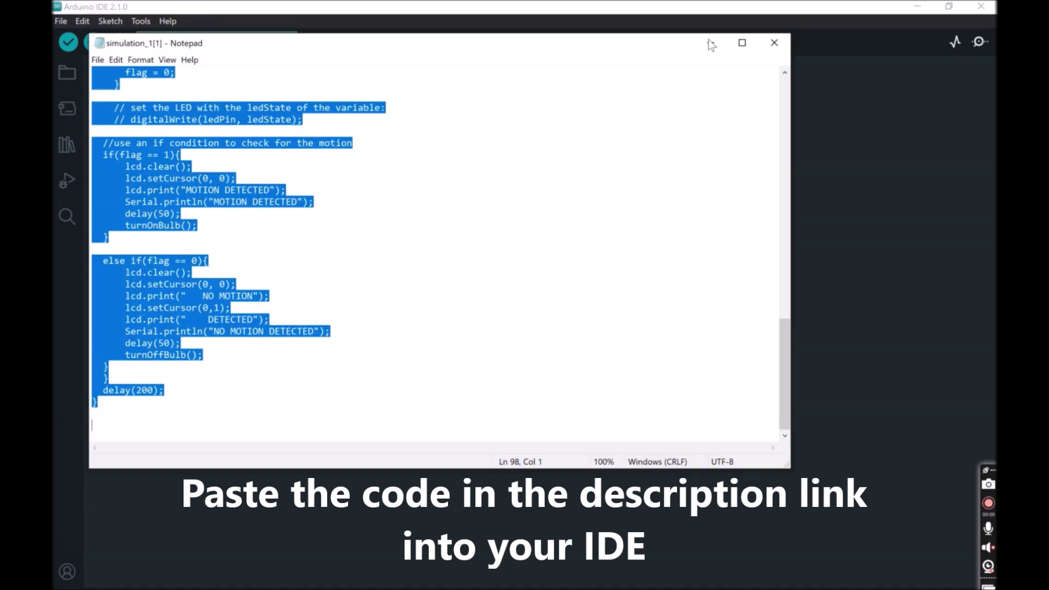
Switch to Arduino IDE and replace the default Arduino Uno sketch with the copied code from the simulation_1[1] Notepad file.
{"action": "left_click", "coordinate": [386, 108]}
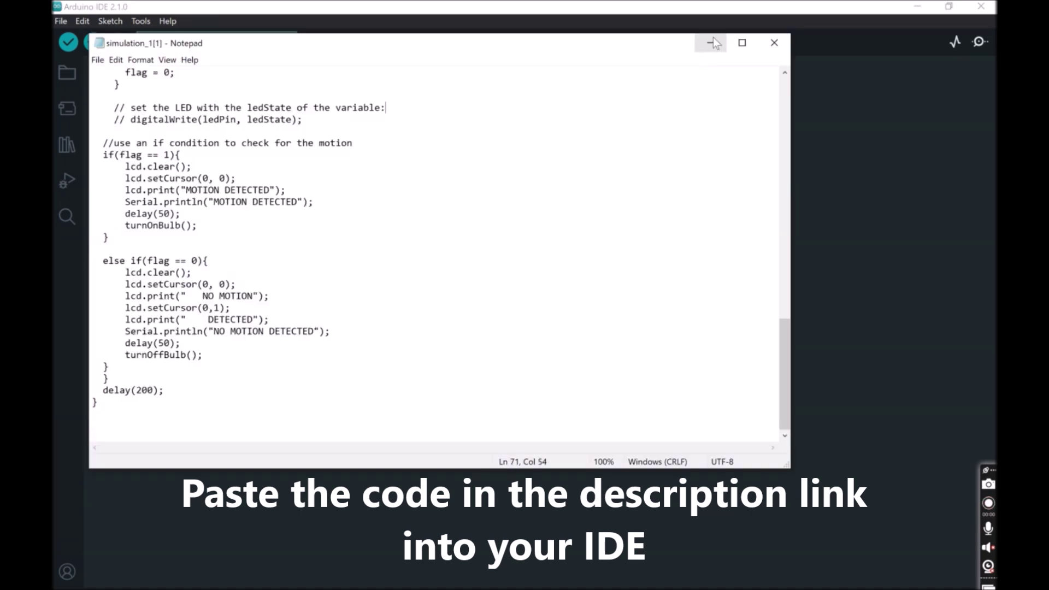
{"action": "left_click", "coordinate": [712, 42]}
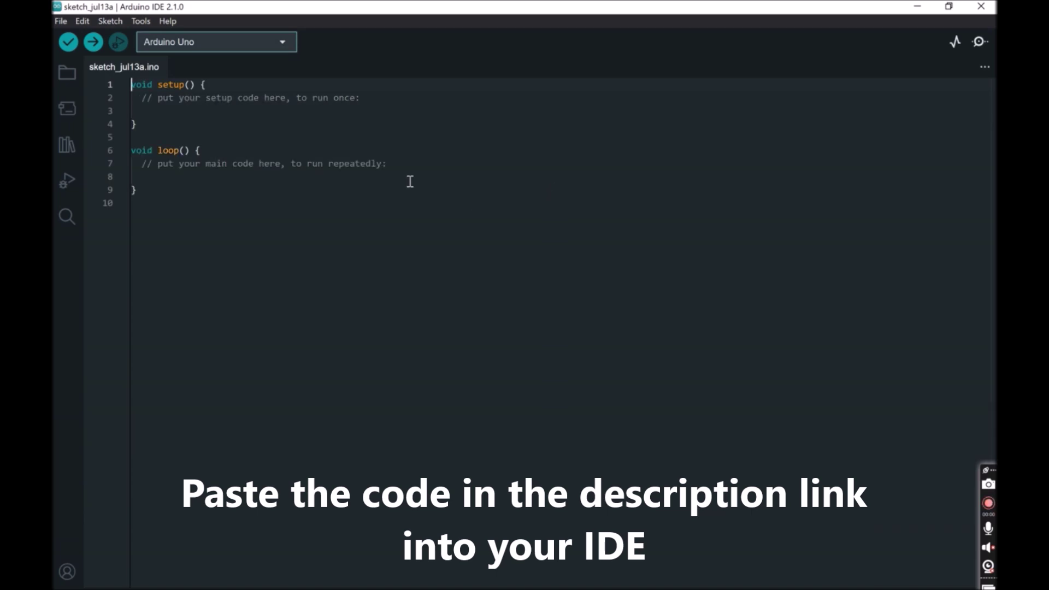
{"action": "left_click", "coordinate": [378, 163]}
{"action": "key", "text": "ctrl+a"}
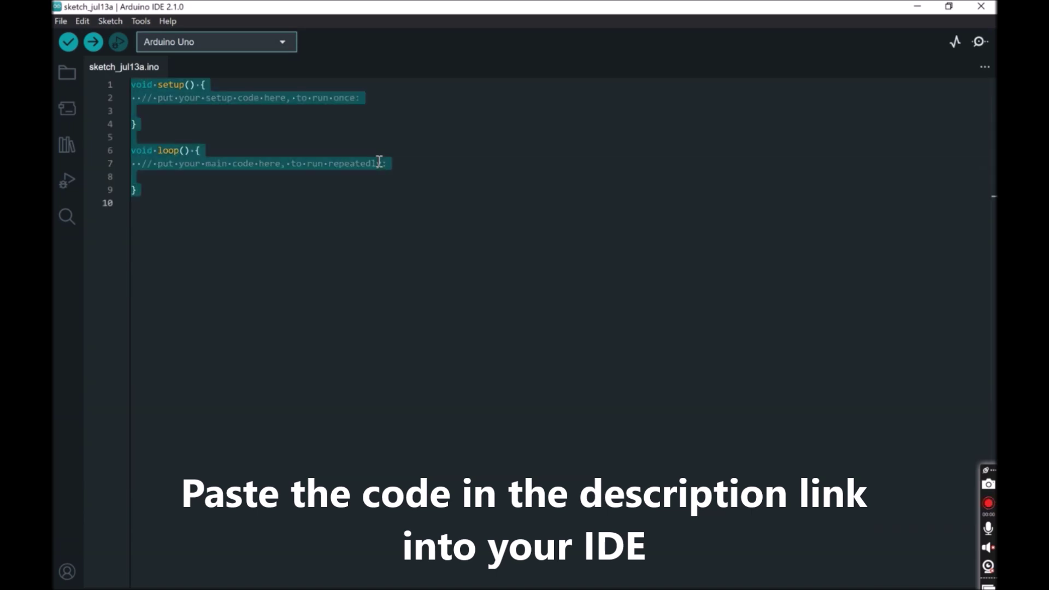
{"action": "key", "text": "ctrl+v"}
Review the pasted sketch, from the pin definitions and LCD setup through the motion and no-motion branches of the loop function.
{"action": "scroll", "coordinate": [878, 283], "scroll_direction": "up", "scroll_amount": 15}
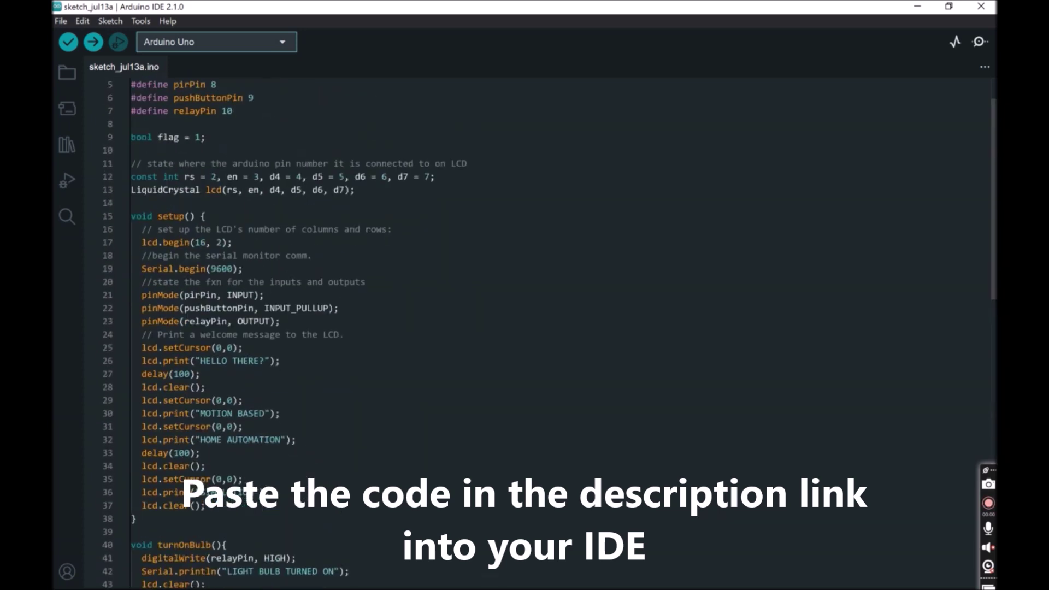
{"action": "scroll", "coordinate": [879, 283], "scroll_direction": "up", "scroll_amount": 2}
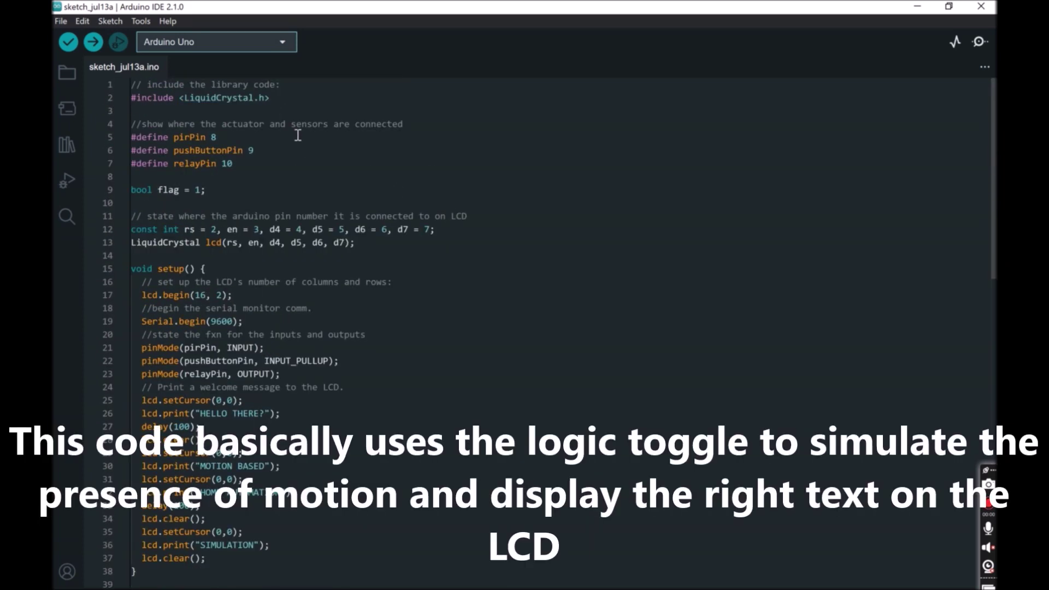
{"action": "scroll", "coordinate": [298, 135], "scroll_direction": "down", "scroll_amount": 20}
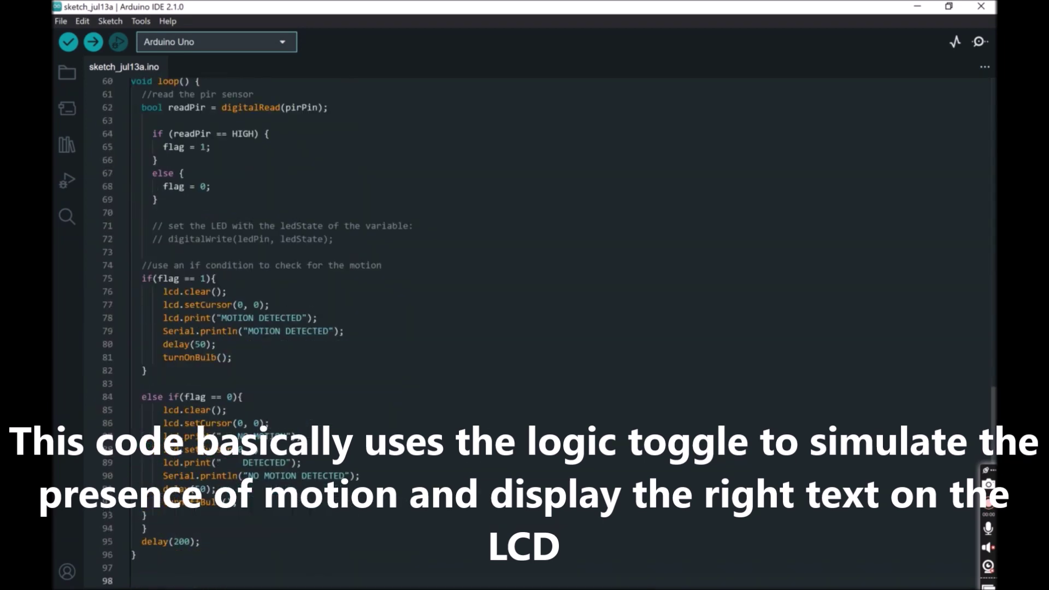
{"action": "scroll", "coordinate": [292, 133], "scroll_direction": "up", "scroll_amount": 20}
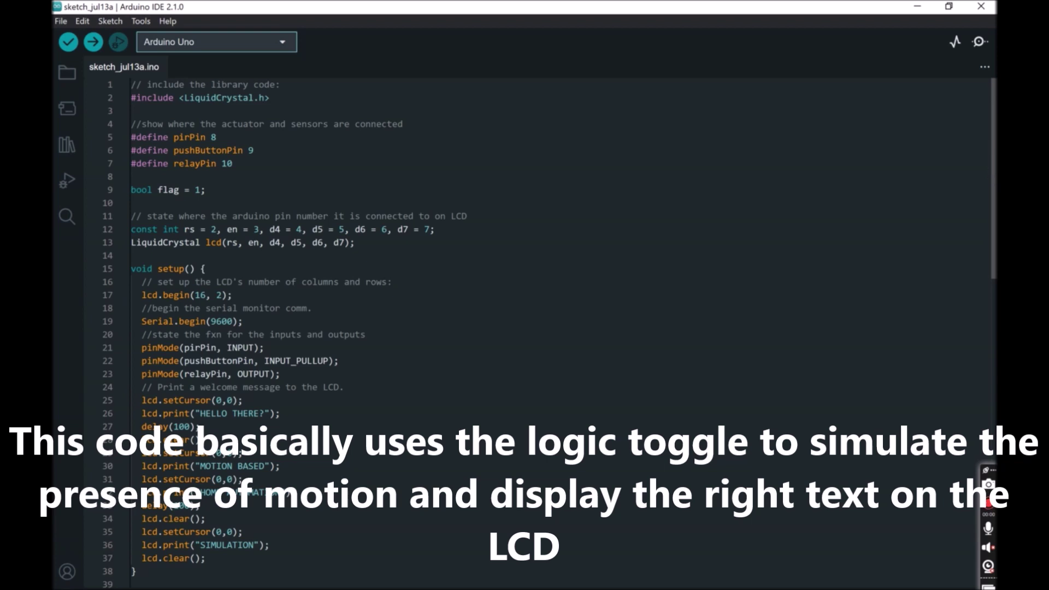
{"action": "scroll", "coordinate": [995, 180], "scroll_direction": "down", "scroll_amount": 2}
{"action": "scroll", "coordinate": [994, 218], "scroll_direction": "up", "scroll_amount": 2}
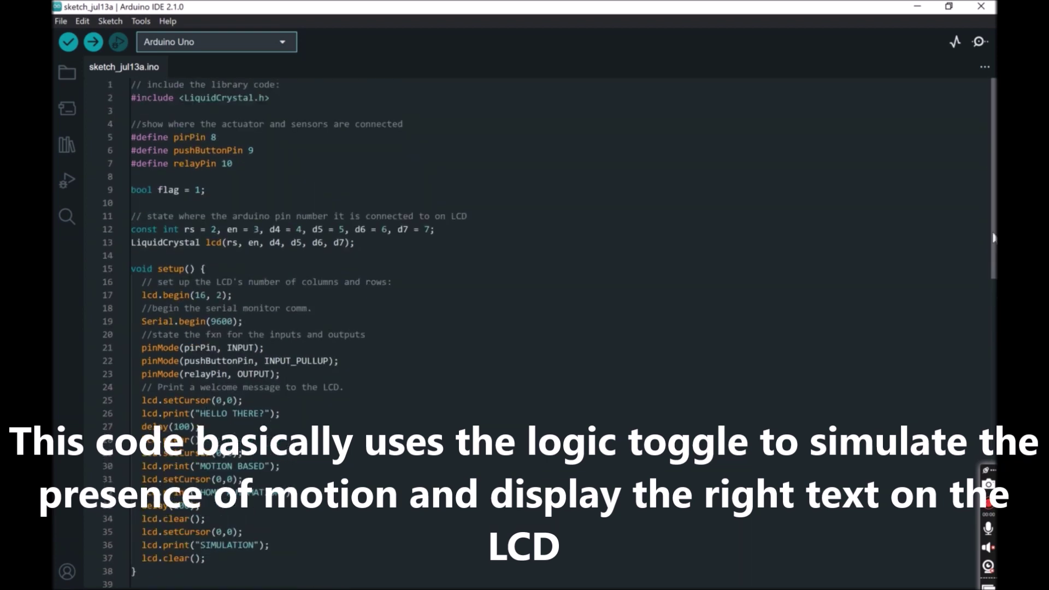
{"action": "scroll", "coordinate": [994, 280], "scroll_direction": "down", "scroll_amount": 6}
{"action": "scroll", "coordinate": [995, 280], "scroll_direction": "up", "scroll_amount": 6}
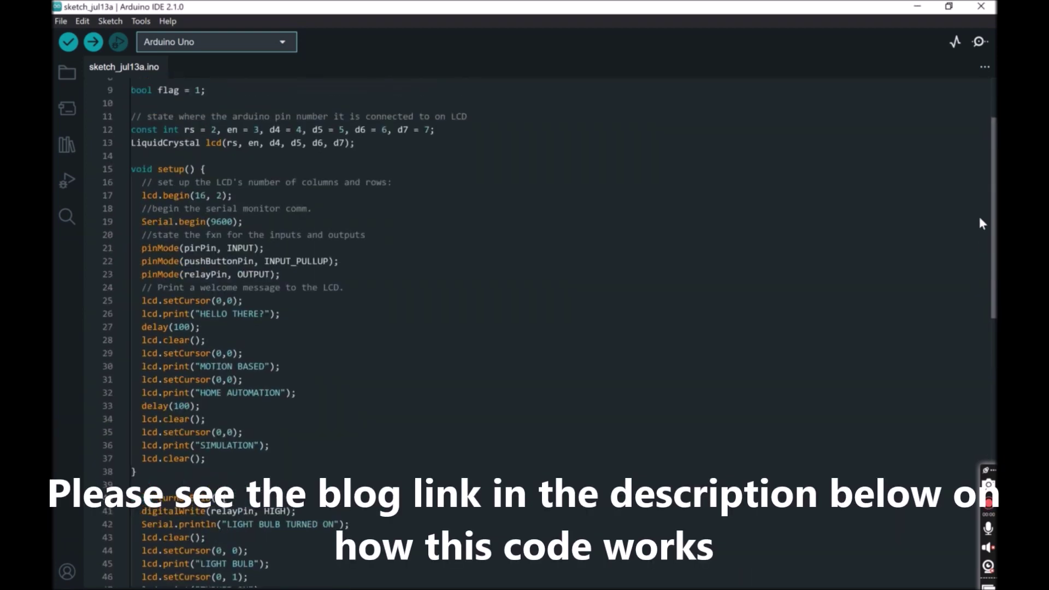
{"action": "scroll", "coordinate": [994, 215], "scroll_direction": "down", "scroll_amount": 2}
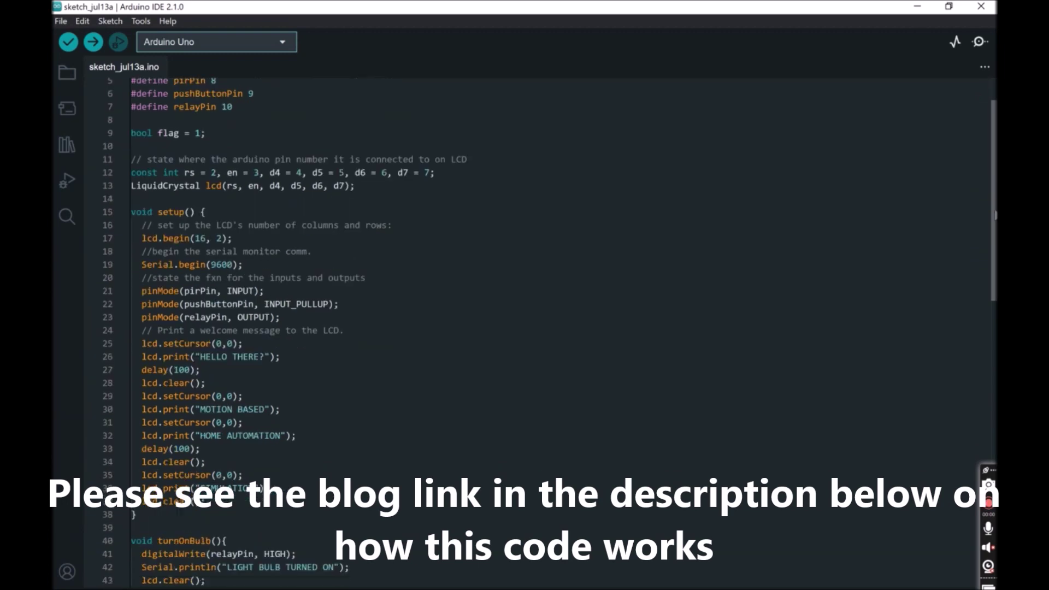
{"action": "left_click_drag", "start_coordinate": [995, 214], "coordinate": [995, 483]}
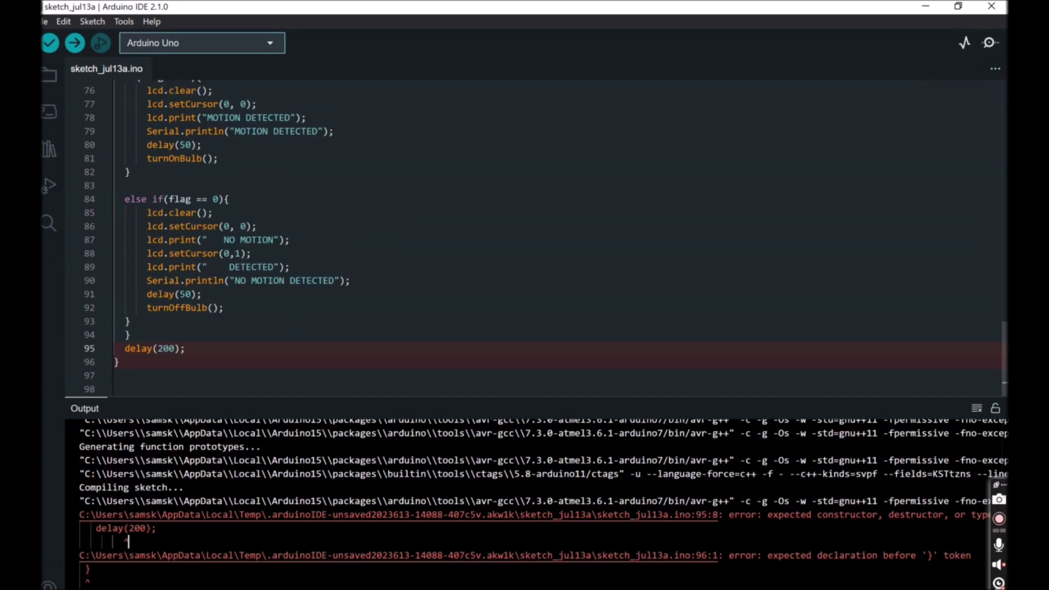
Enable verbose output during compile in the preferences, then compile the sketch.
{"action": "left_click", "coordinate": [43, 21]}
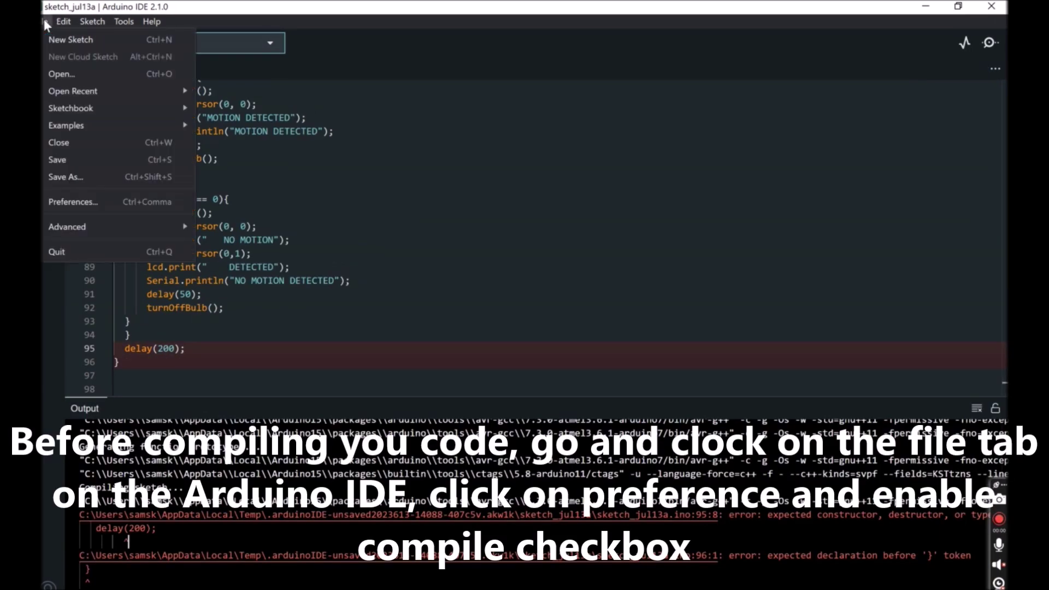
{"action": "left_click", "coordinate": [100, 204]}
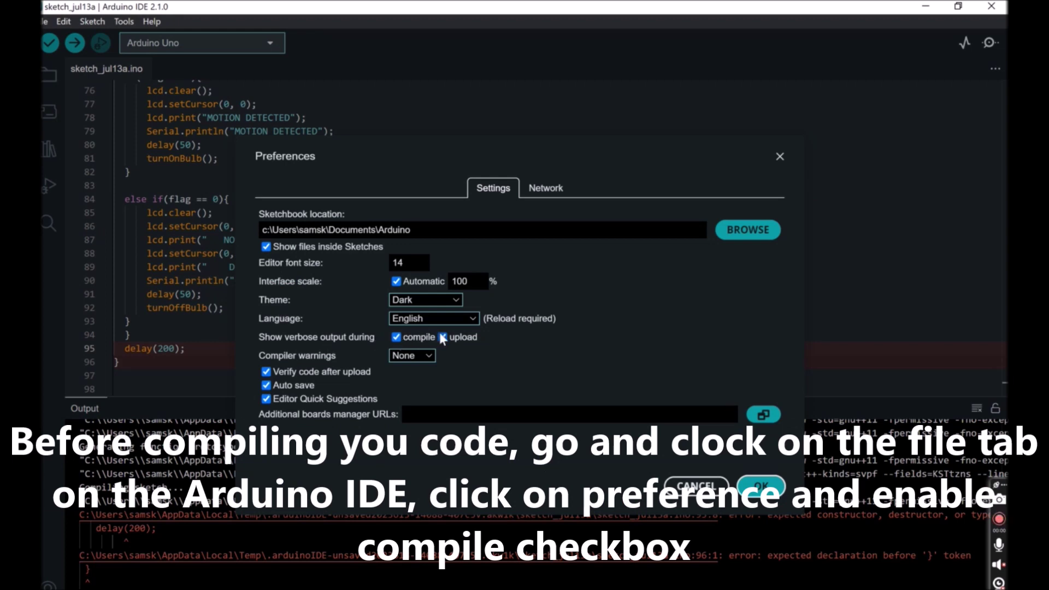
{"action": "left_click", "coordinate": [397, 338]}
{"action": "left_click", "coordinate": [396, 338]}
{"action": "left_click", "coordinate": [397, 338]}
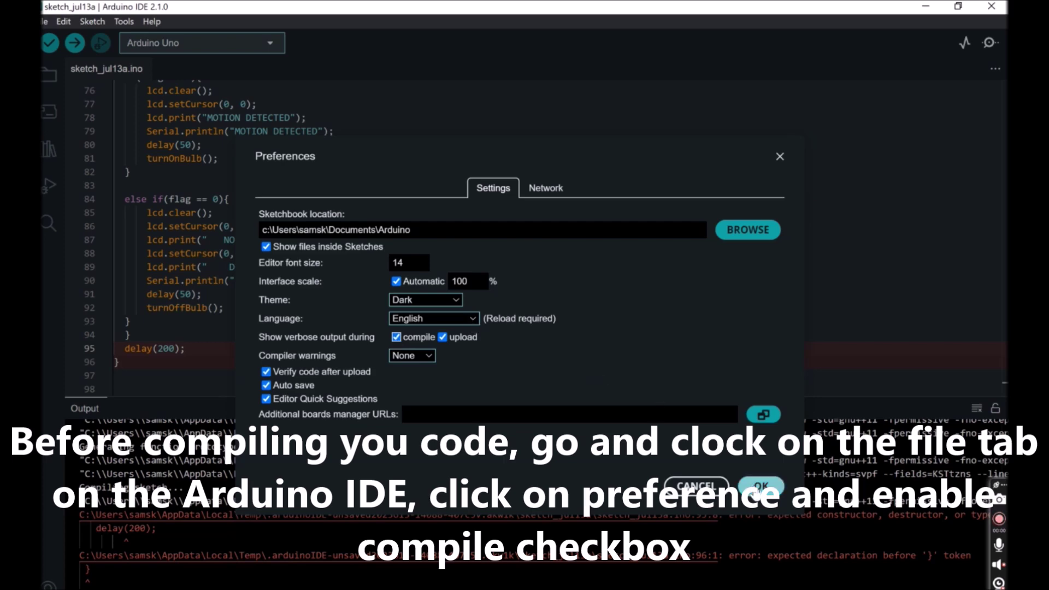
{"action": "left_click", "coordinate": [758, 487]}
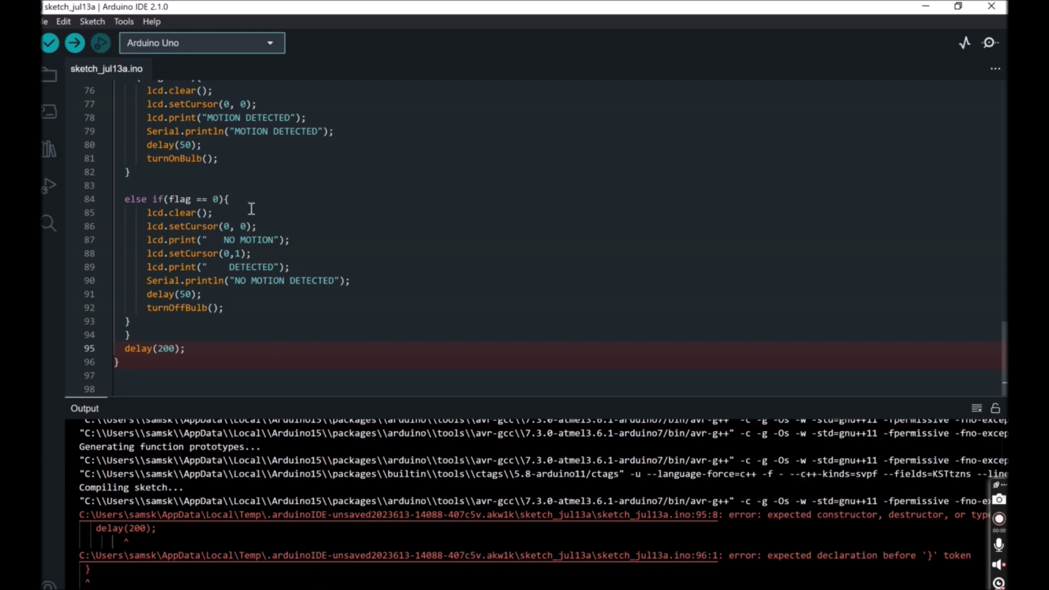
{"action": "left_click", "coordinate": [75, 43]}
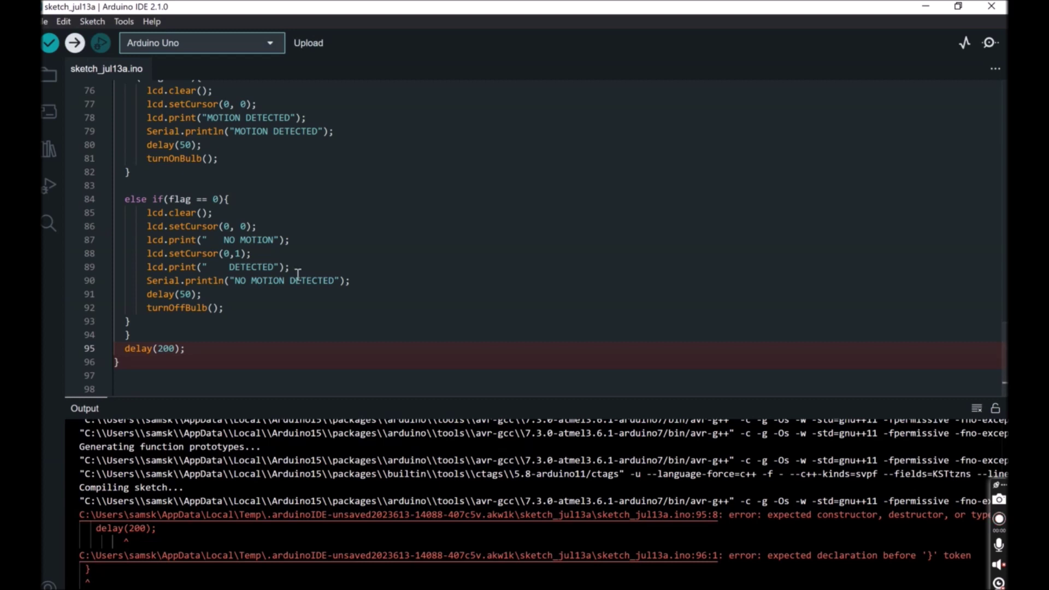
{"action": "key", "text": "ctrl+r"}
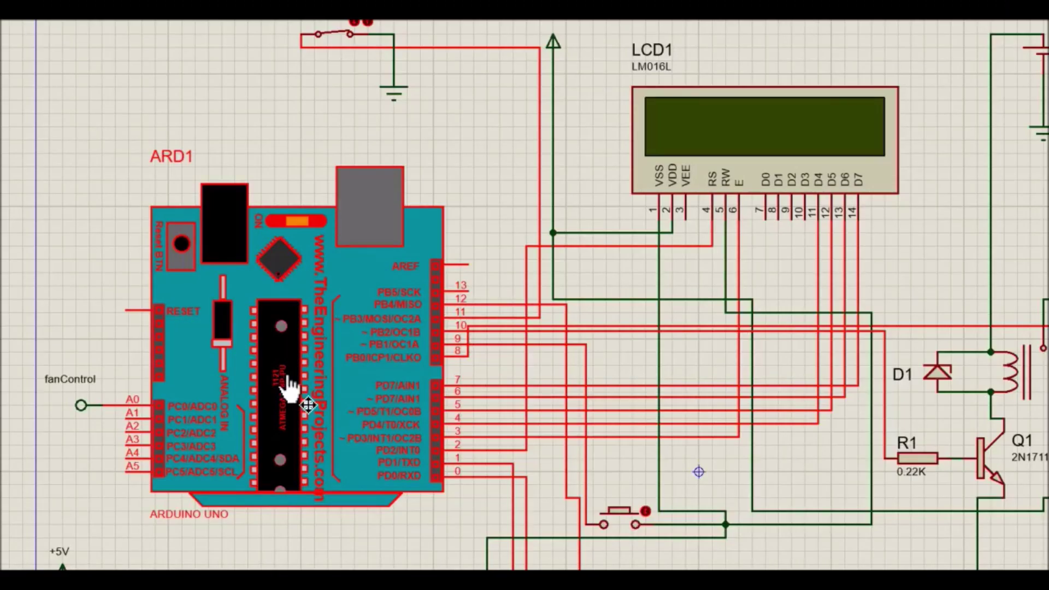
Switch to Proteus and replace the Arduino Uno's program file with the copied hex file path ending in Simulation_Proteus.ino.hex.
{"action": "double_click", "coordinate": [305, 387]}
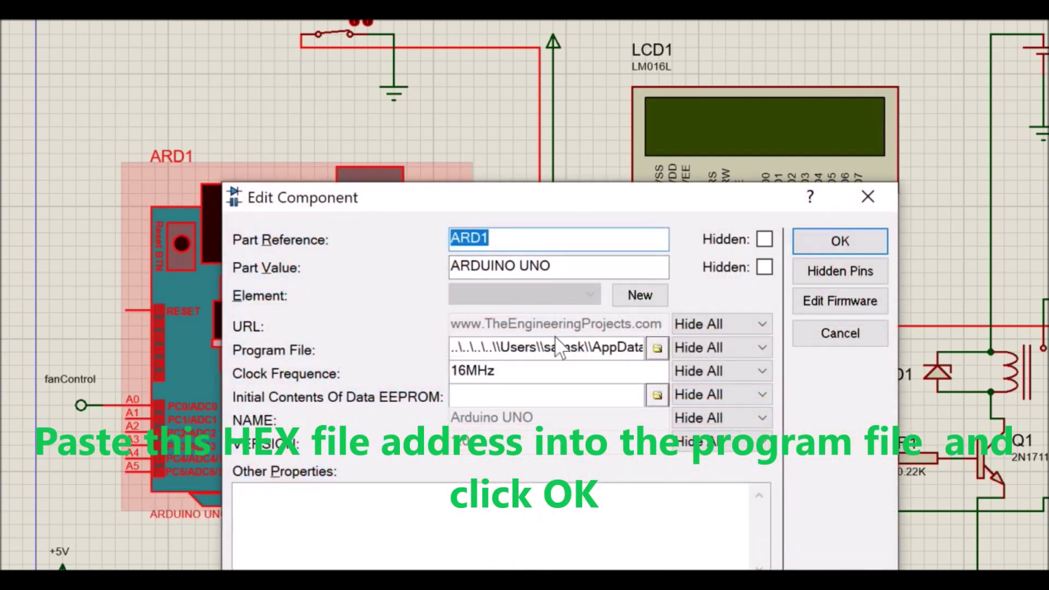
{"action": "left_click", "coordinate": [553, 345]}
{"action": "double_click", "coordinate": [554, 345]}
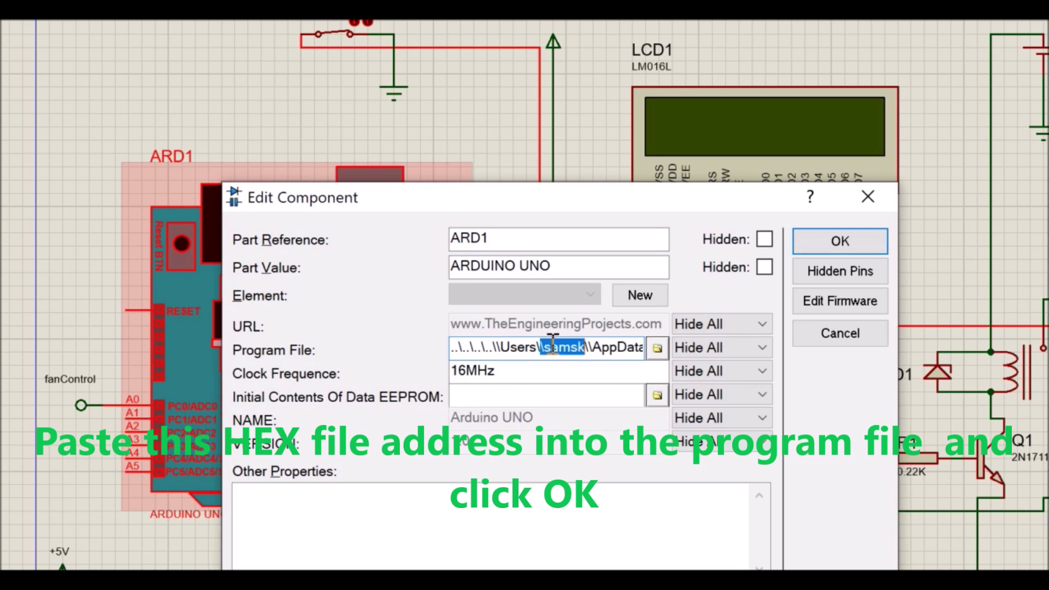
{"action": "left_click", "coordinate": [553, 345]}
{"action": "key", "text": "ctrl+a"}
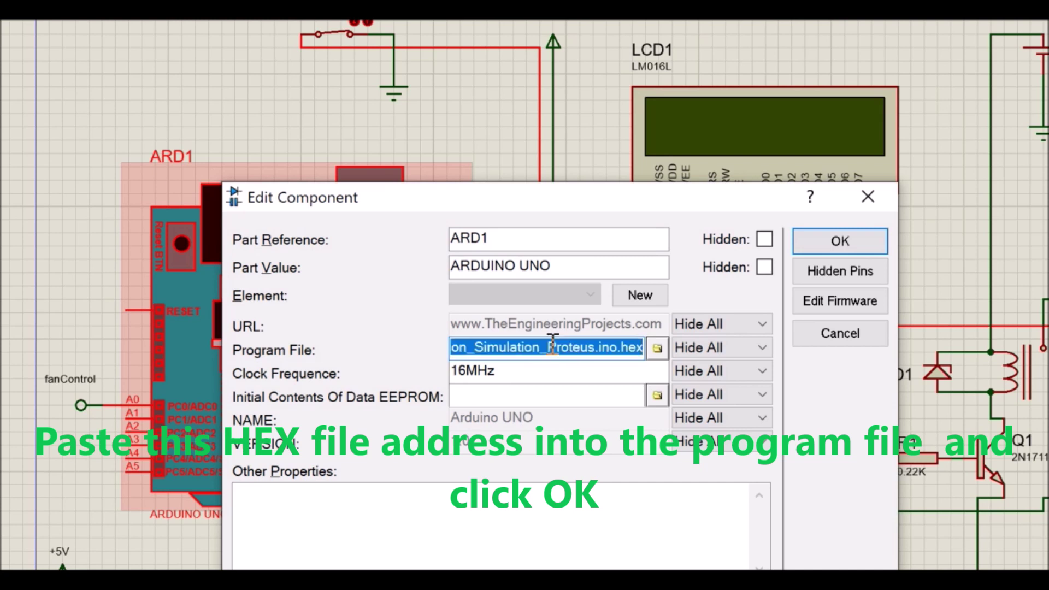
{"action": "key", "text": "BackSpace"}
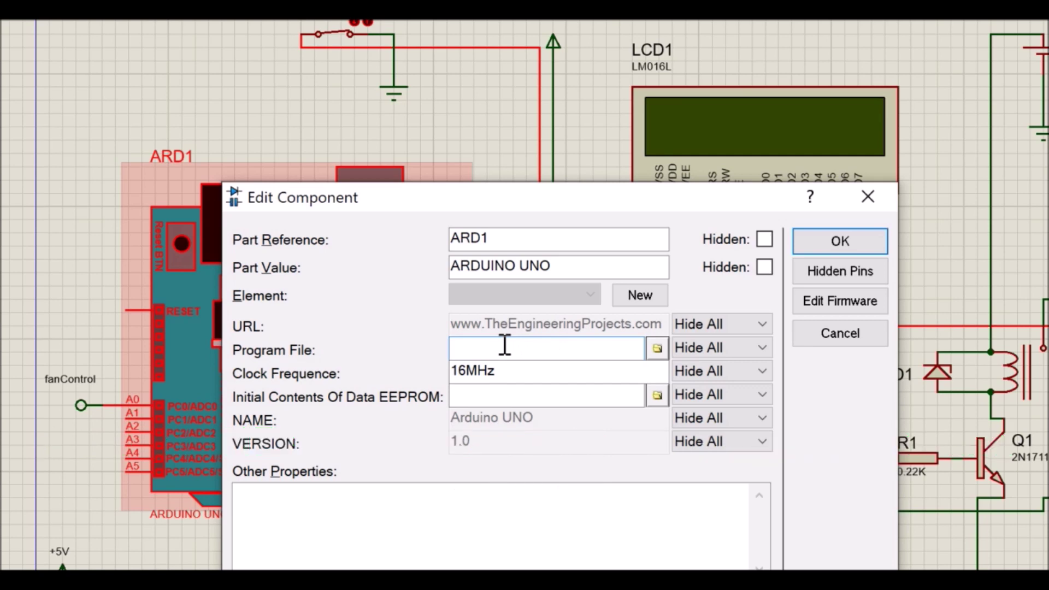
{"action": "key", "text": "ctrl+v"}
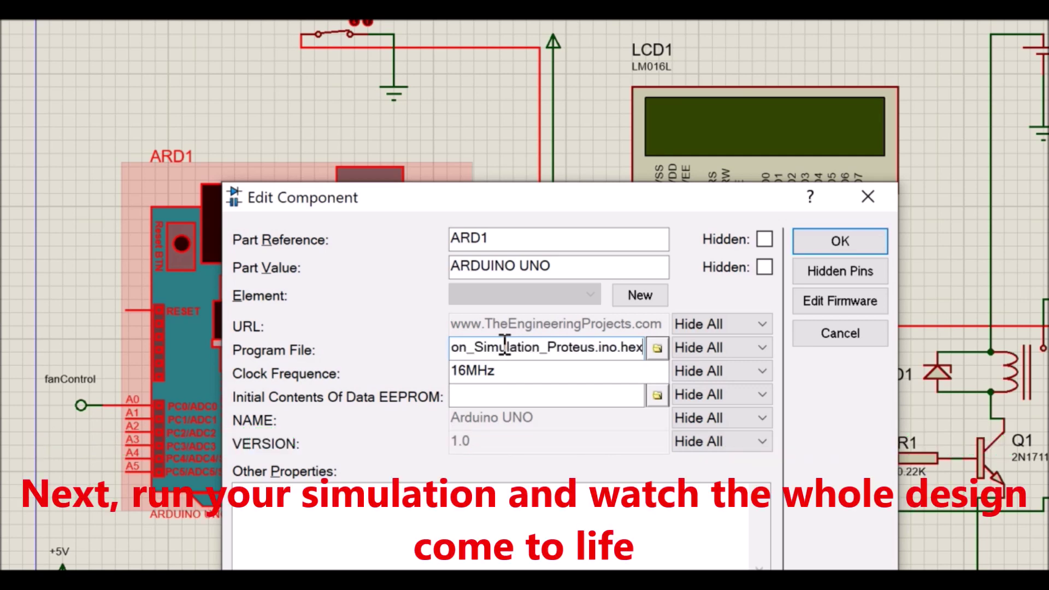
{"action": "left_click", "coordinate": [841, 242]}
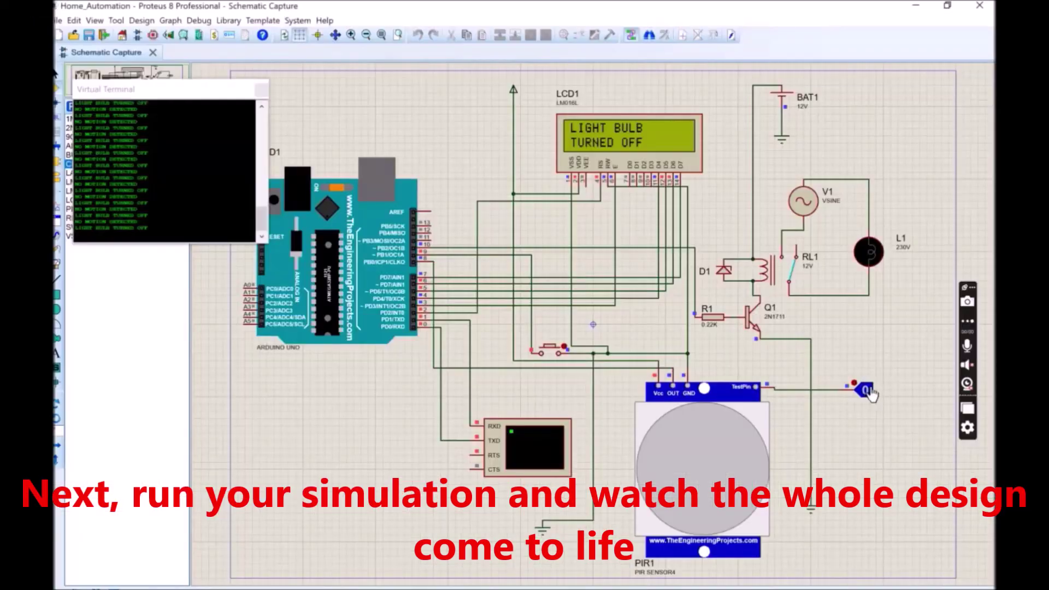
With the simulation running, switch the PIR TestPin logic toggle to 1, to 0 and back to 1 while checking the LCD and Virtual Terminal.
{"action": "left_click", "coordinate": [865, 390]}
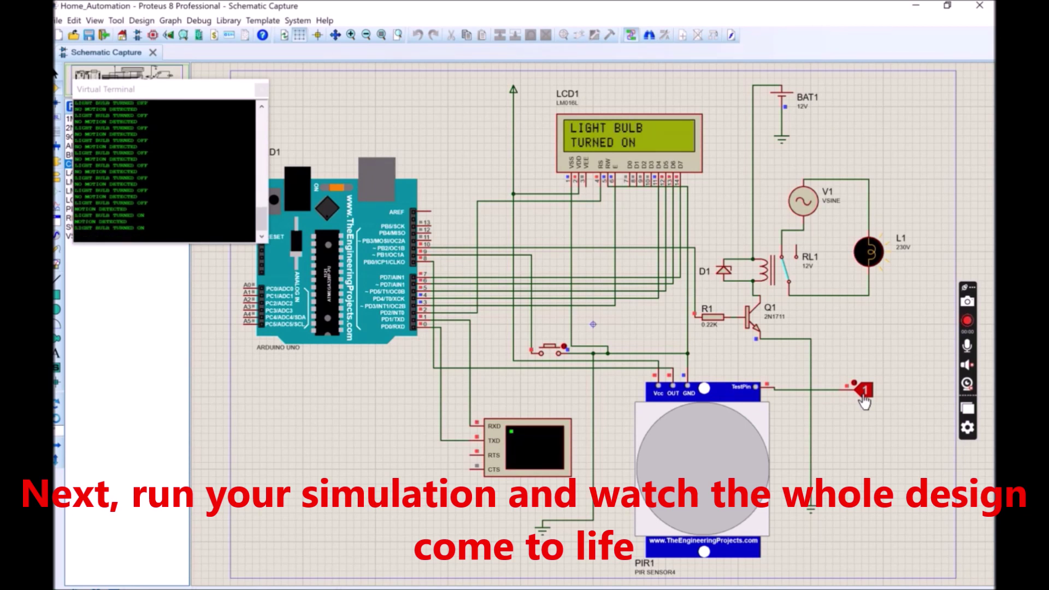
{"action": "left_click", "coordinate": [865, 389]}
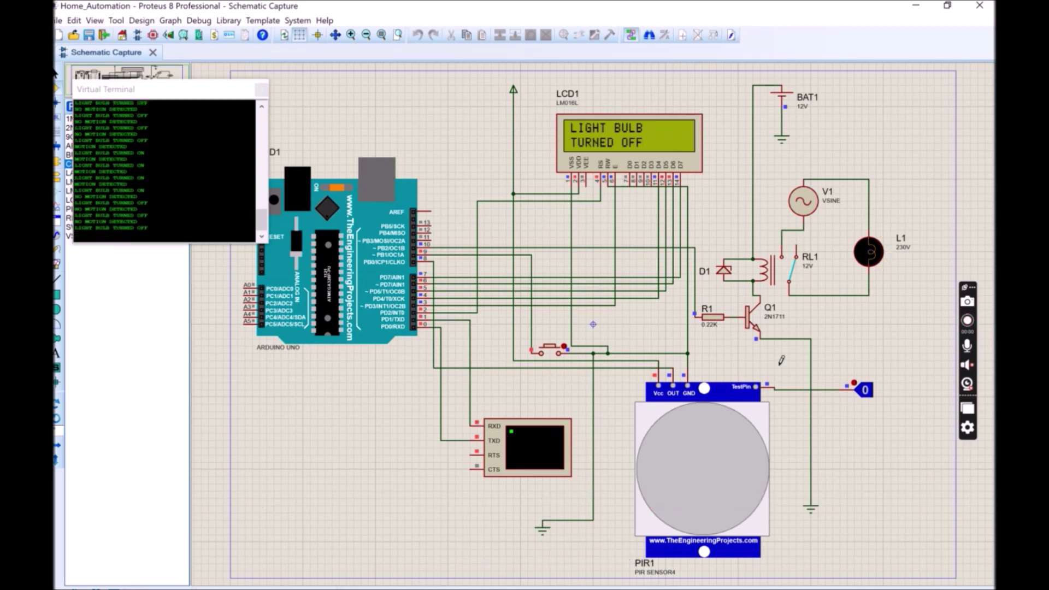
{"action": "left_click", "coordinate": [867, 394]}
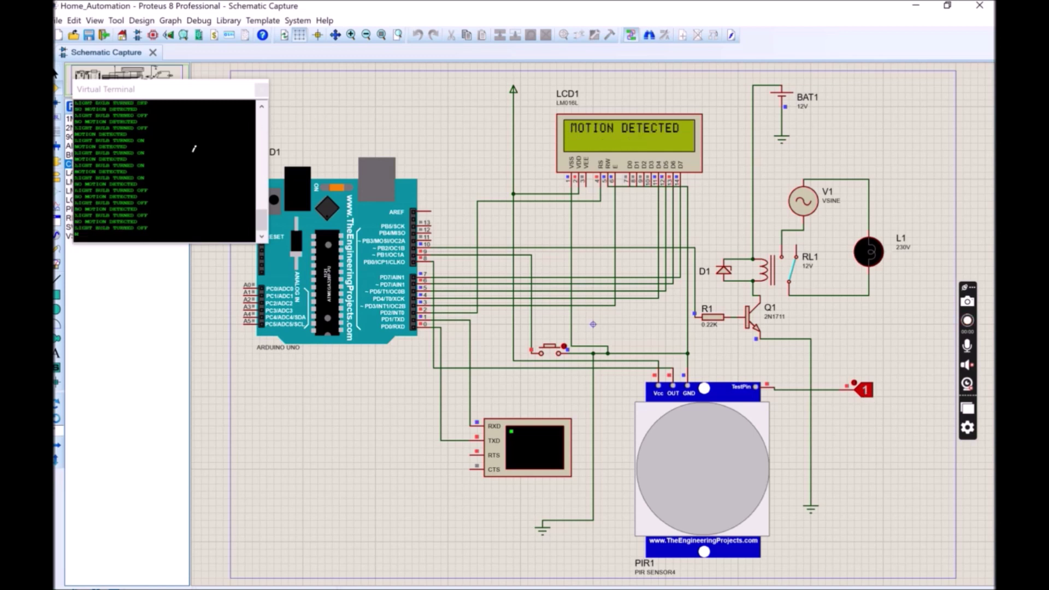
{"action": "scroll", "coordinate": [195, 148], "scroll_direction": "left", "scroll_amount": 2}
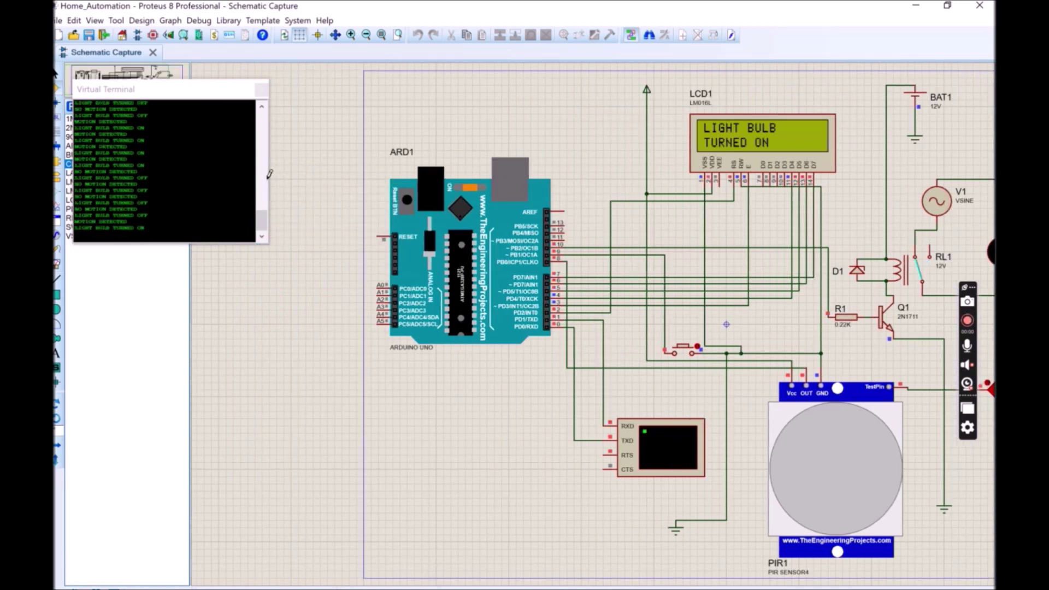
{"action": "scroll", "coordinate": [211, 176], "scroll_direction": "left", "scroll_amount": 1}
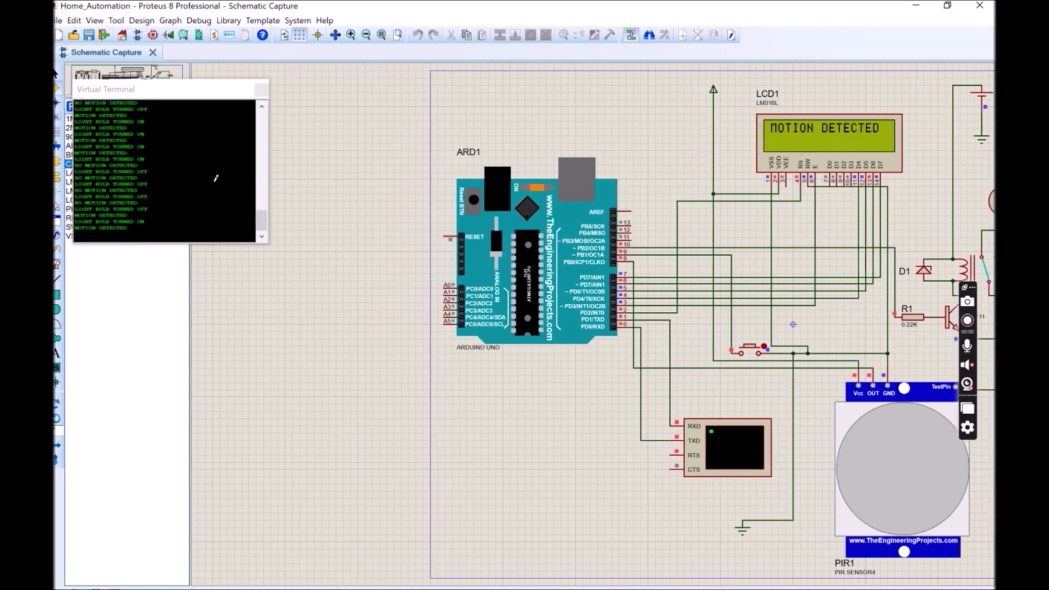